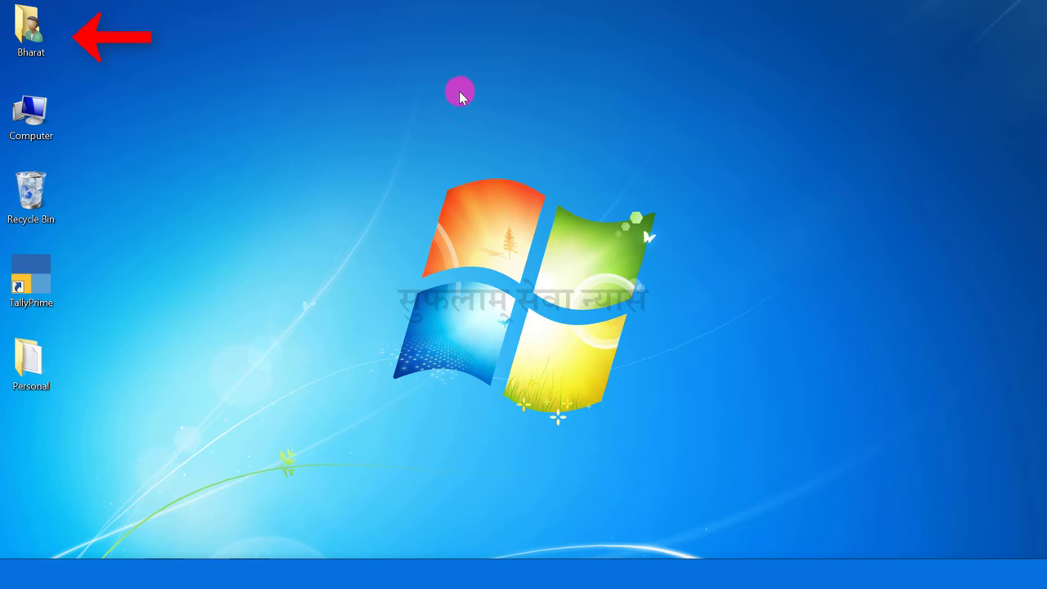
Copy the person-named text document from the user's home folder and close that folder window.
{"action": "double_click", "coordinate": [35, 46]}
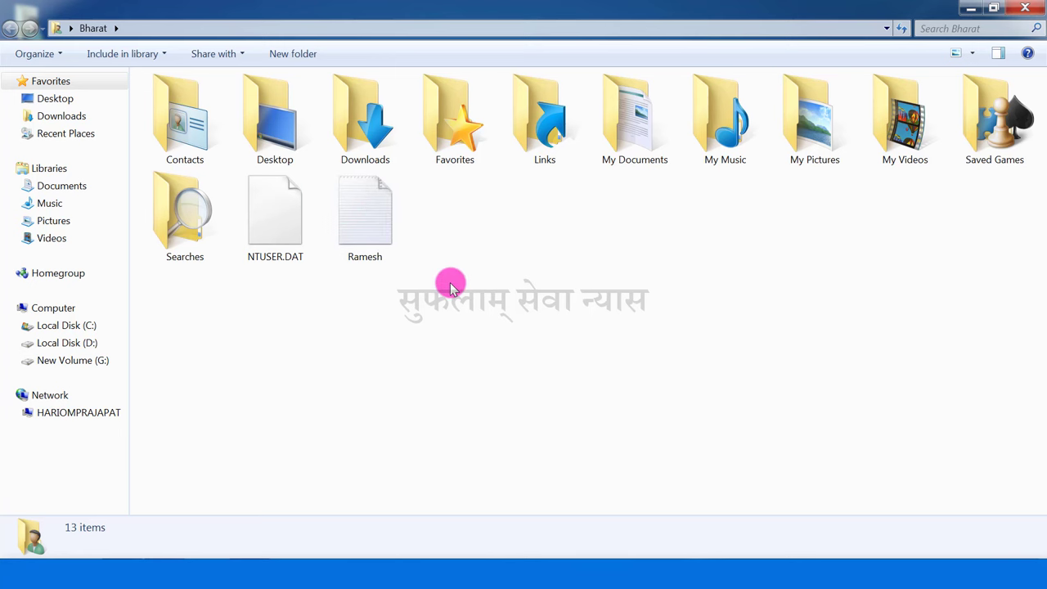
{"action": "right_click", "coordinate": [366, 229]}
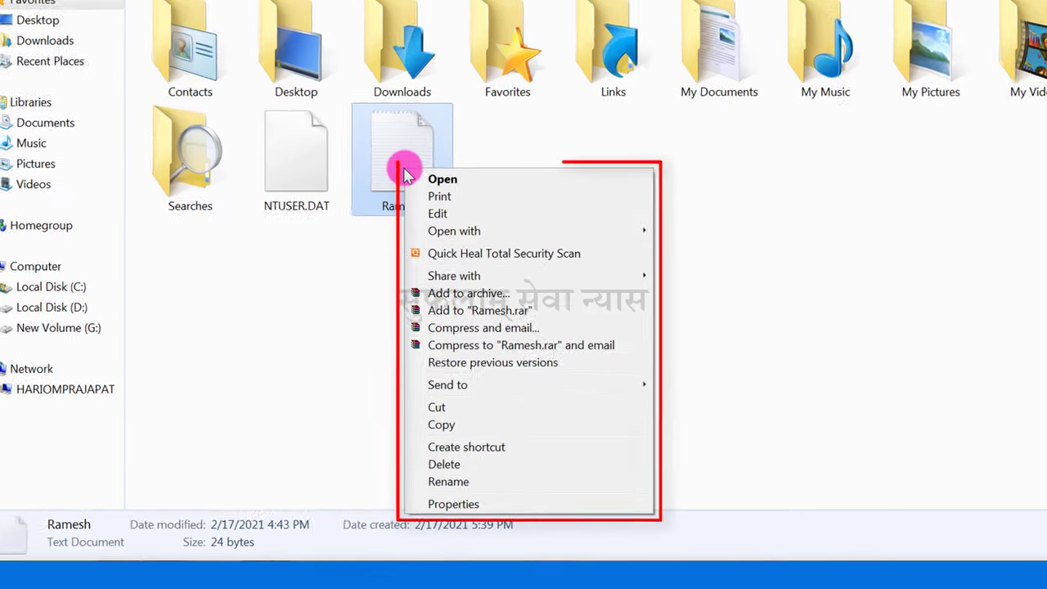
{"action": "left_click", "coordinate": [467, 419]}
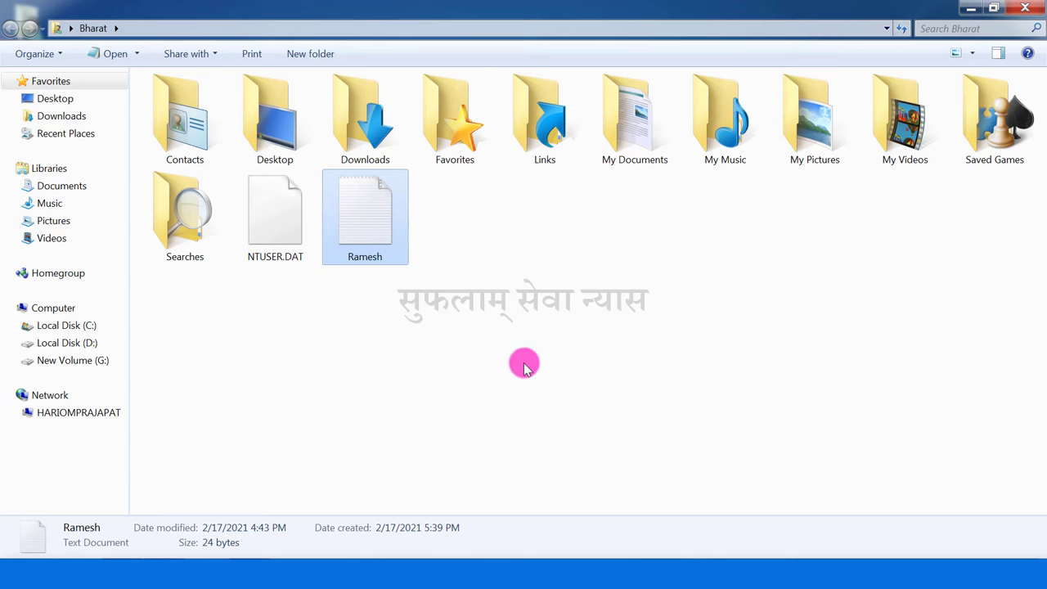
{"action": "left_click", "coordinate": [1024, 8]}
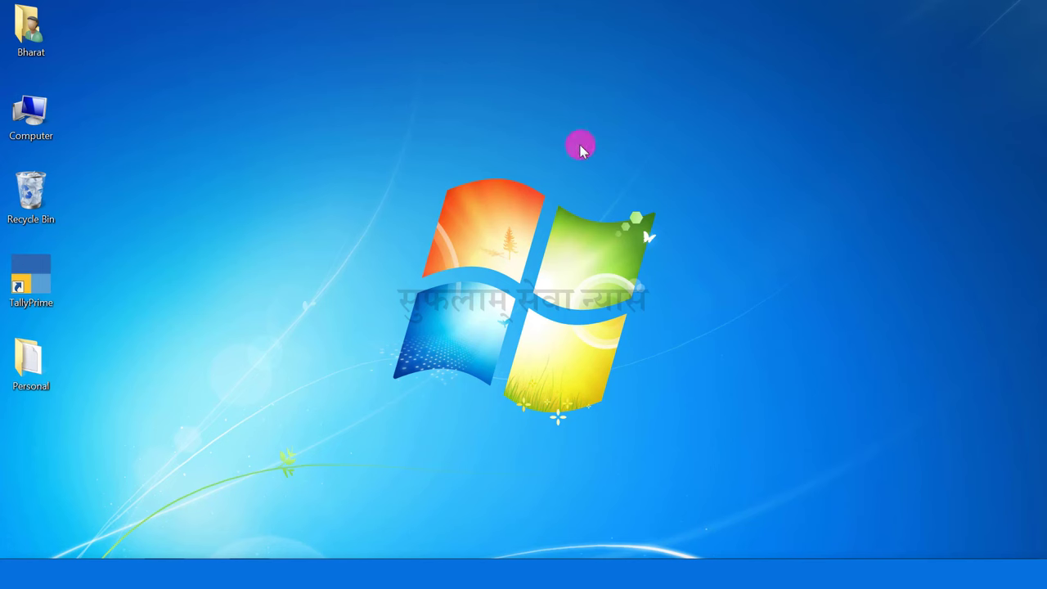
Paste the copied text document into the Personal folder on the desktop and close the folder window.
{"action": "double_click", "coordinate": [31, 369]}
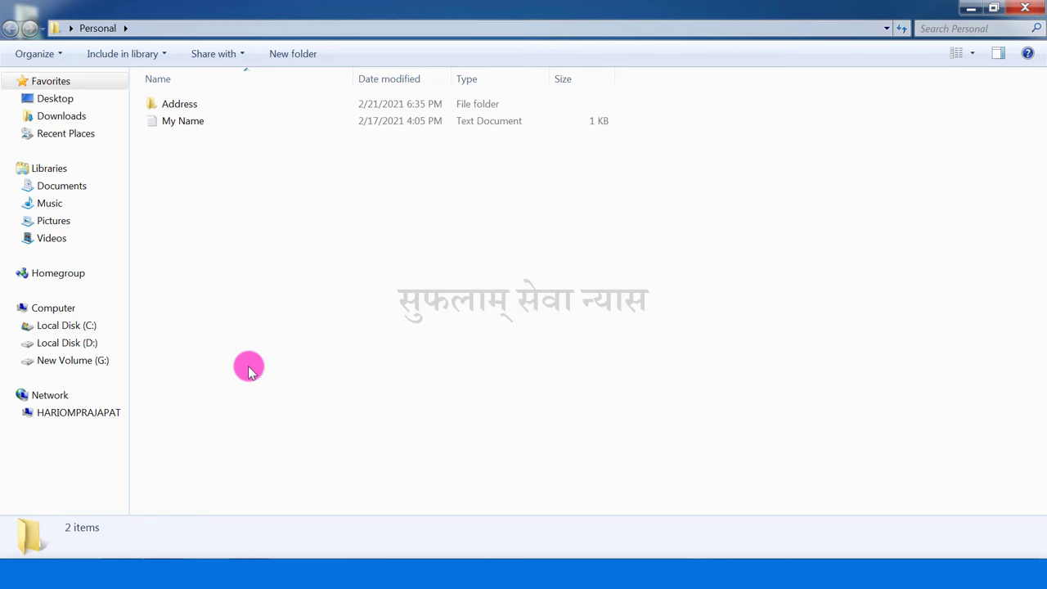
{"action": "right_click", "coordinate": [278, 201]}
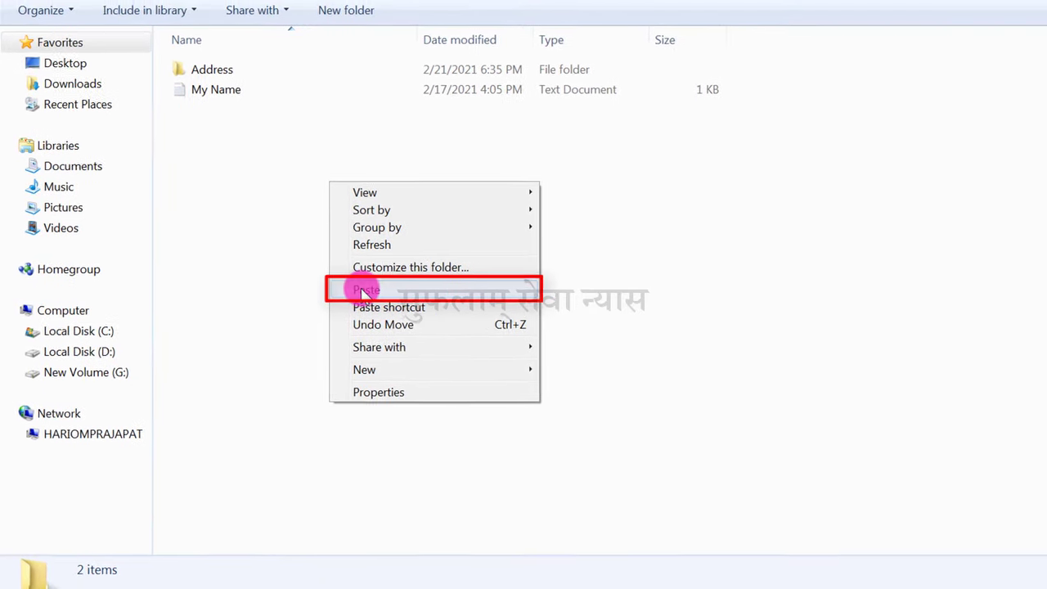
{"action": "left_click", "coordinate": [361, 290]}
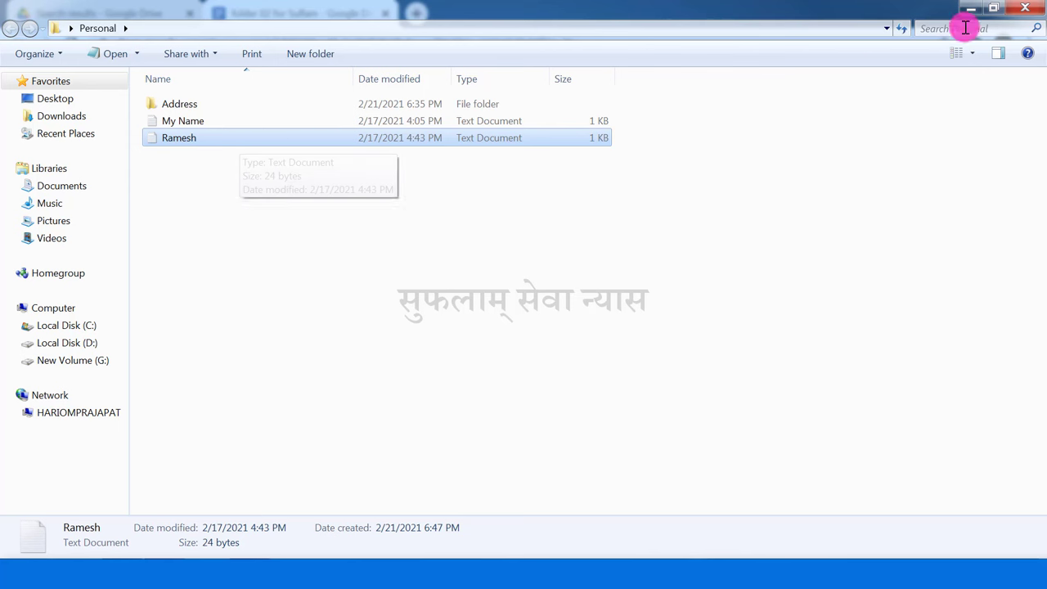
{"action": "left_click", "coordinate": [1024, 8]}
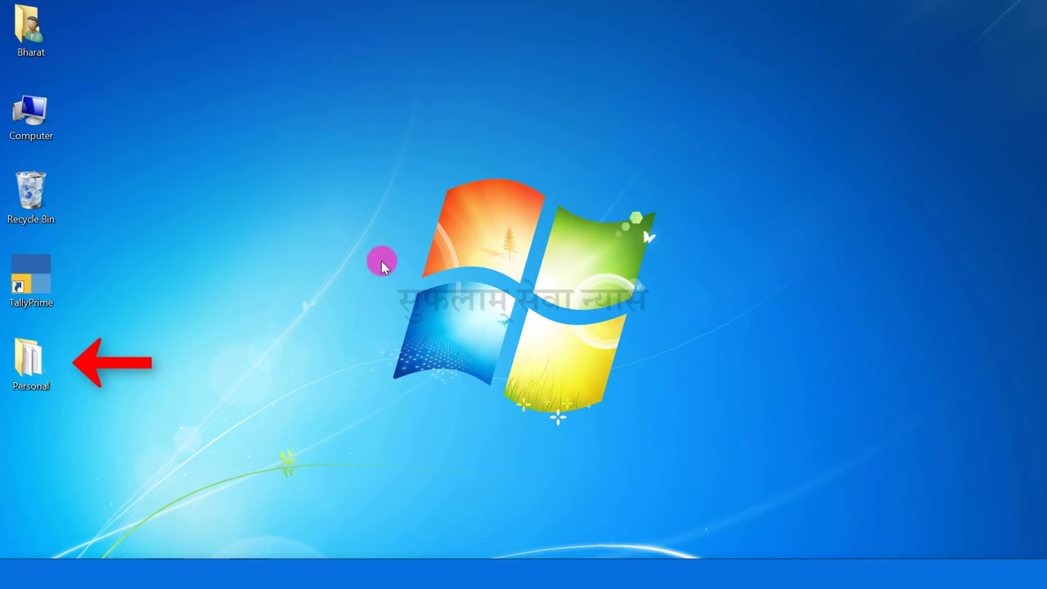
Cut the Personal folder from the desktop, paste it into Local Disk (D:), and close the window.
{"action": "right_click", "coordinate": [22, 361]}
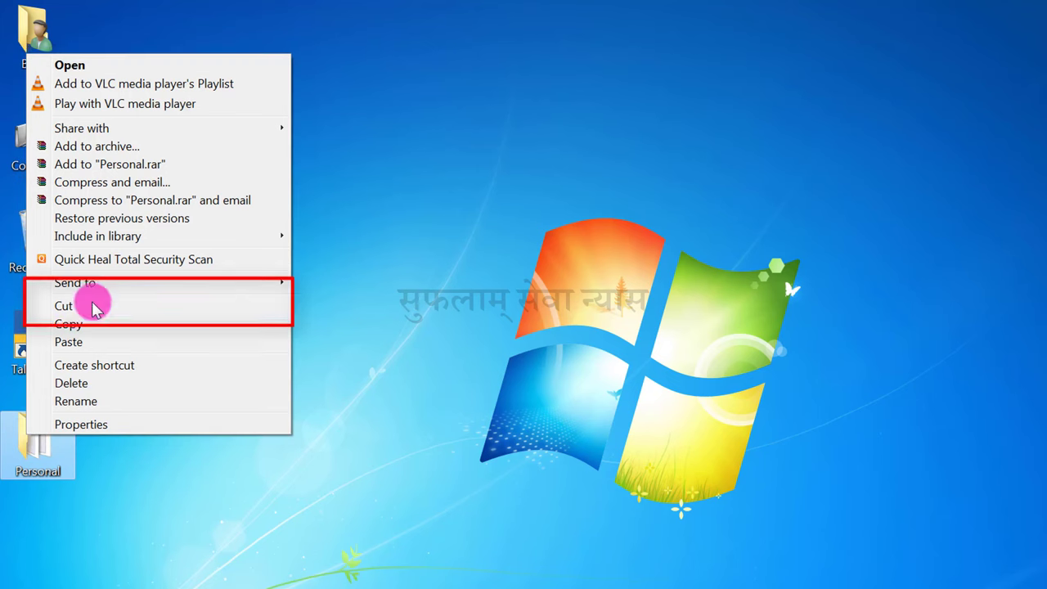
{"action": "left_click", "coordinate": [77, 306]}
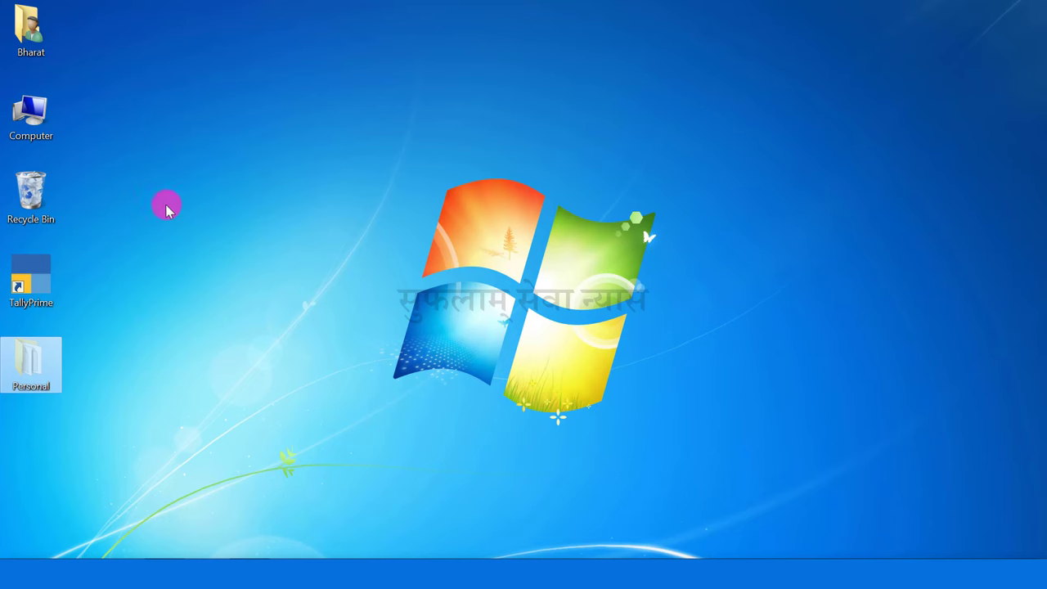
{"action": "double_click", "coordinate": [32, 115]}
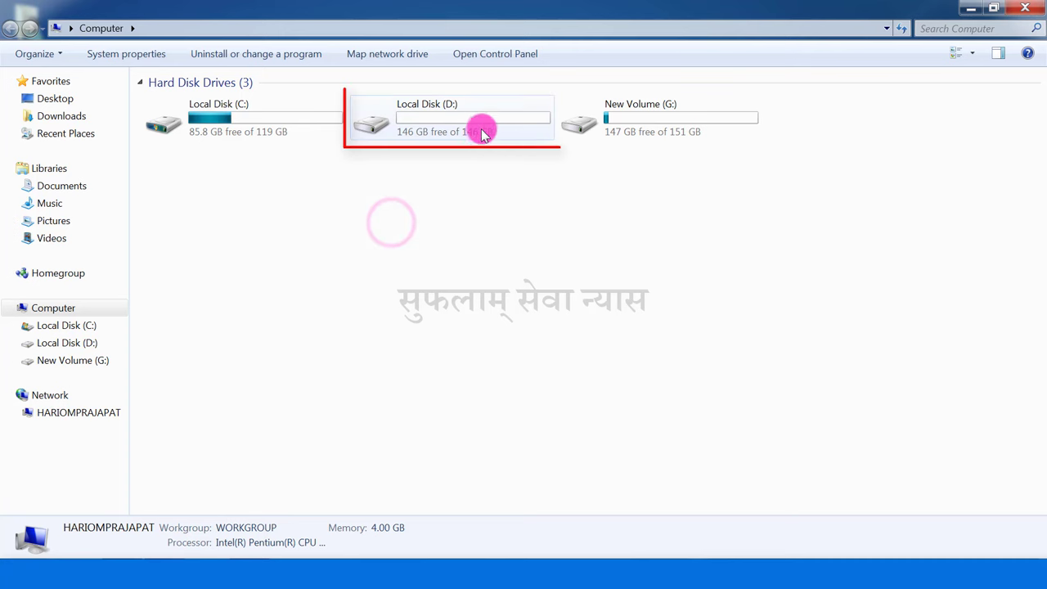
{"action": "double_click", "coordinate": [456, 124]}
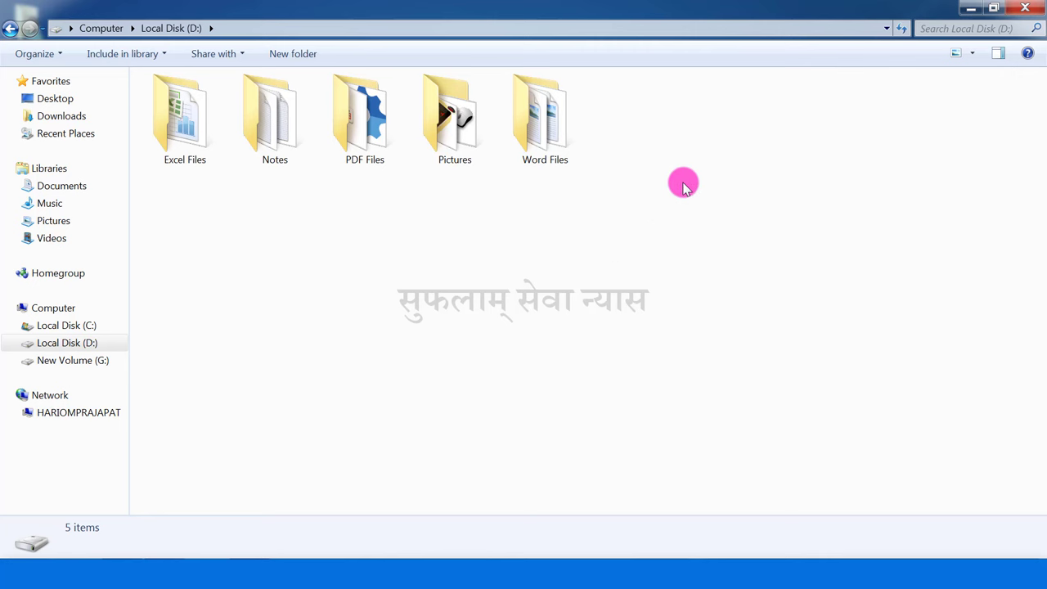
{"action": "right_click", "coordinate": [669, 141]}
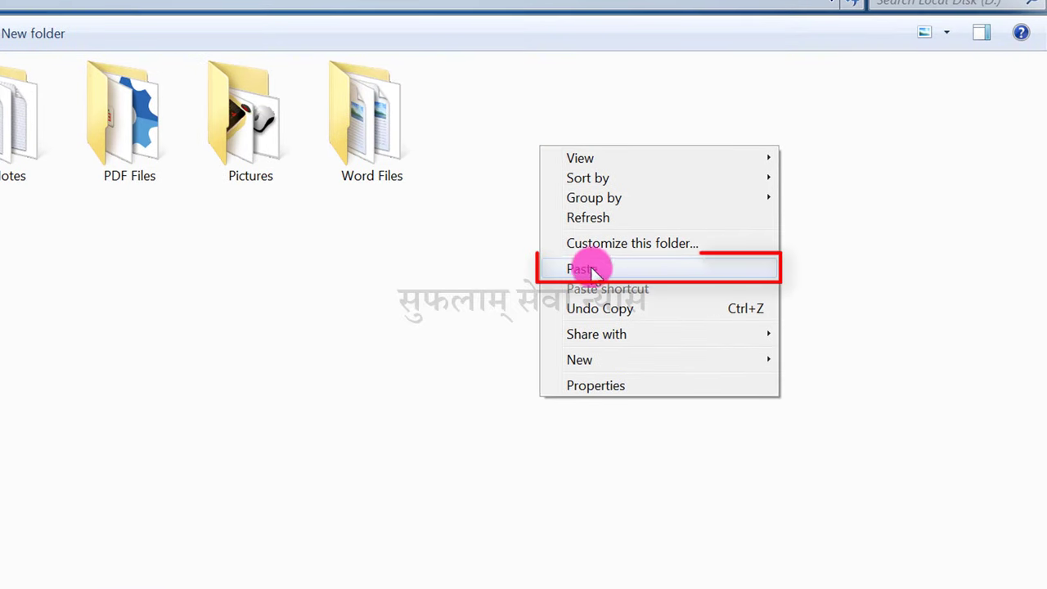
{"action": "left_click", "coordinate": [588, 268]}
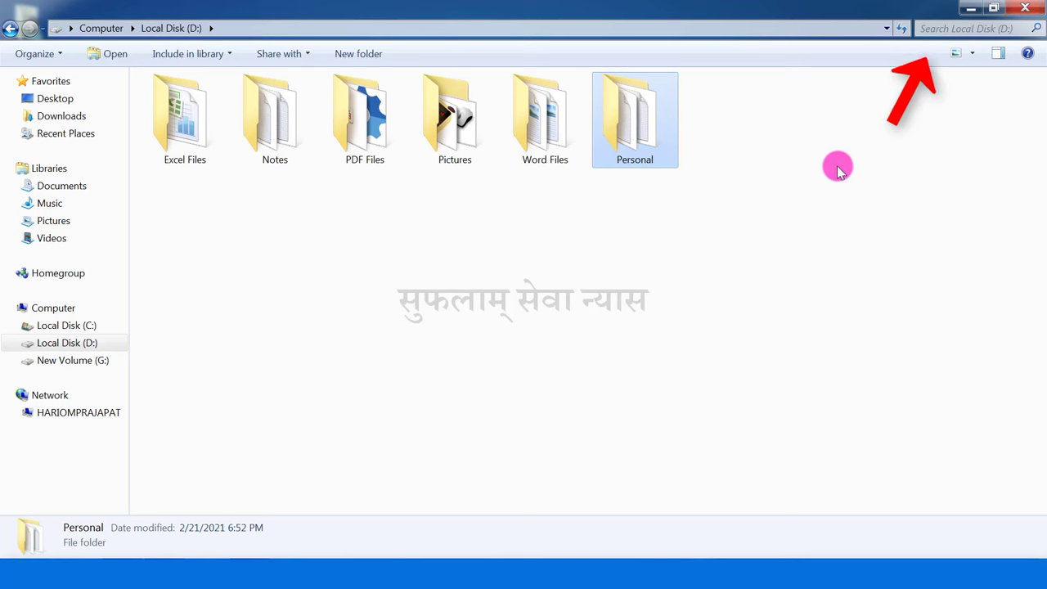
{"action": "left_click", "coordinate": [1025, 8]}
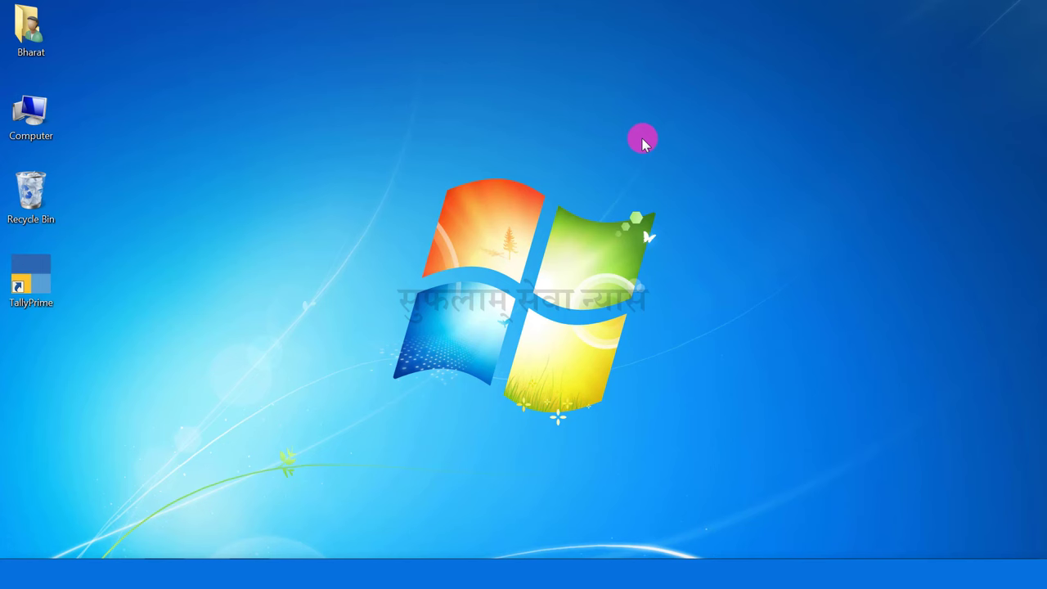
In the Personal folder on Local Disk (D:), move the person-named text document into the Address folder and open Address to check it.
{"action": "double_click", "coordinate": [6, 127]}
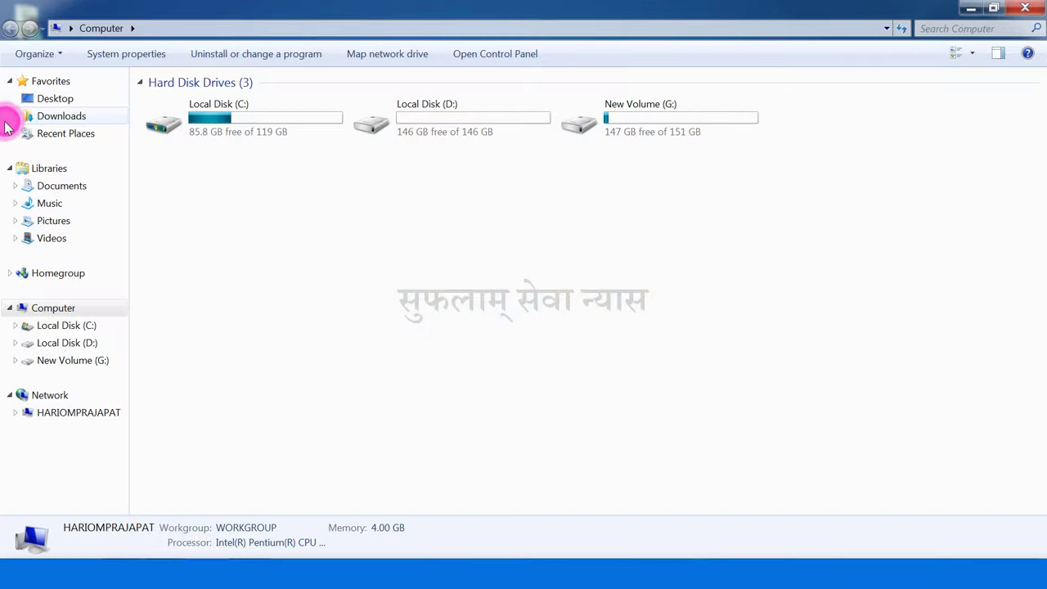
{"action": "left_click", "coordinate": [464, 131]}
{"action": "double_click", "coordinate": [464, 131]}
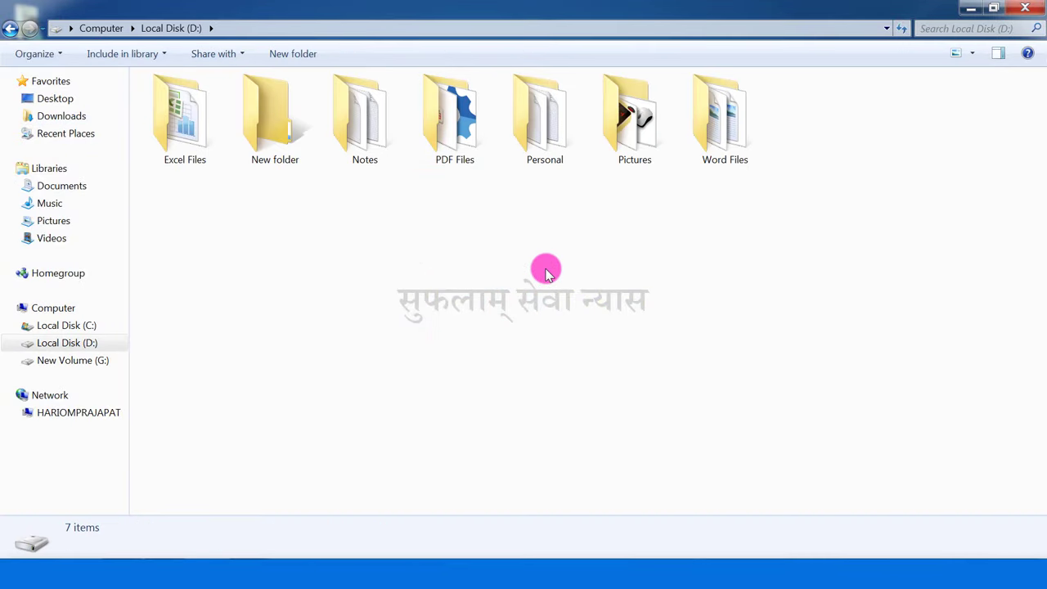
{"action": "double_click", "coordinate": [549, 144]}
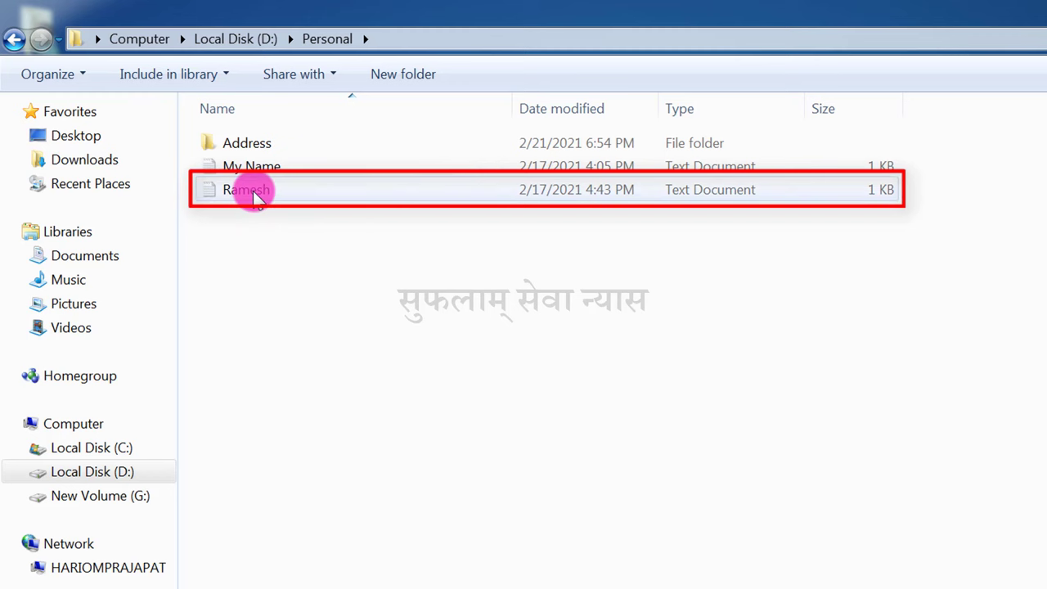
{"action": "left_click", "coordinate": [256, 197]}
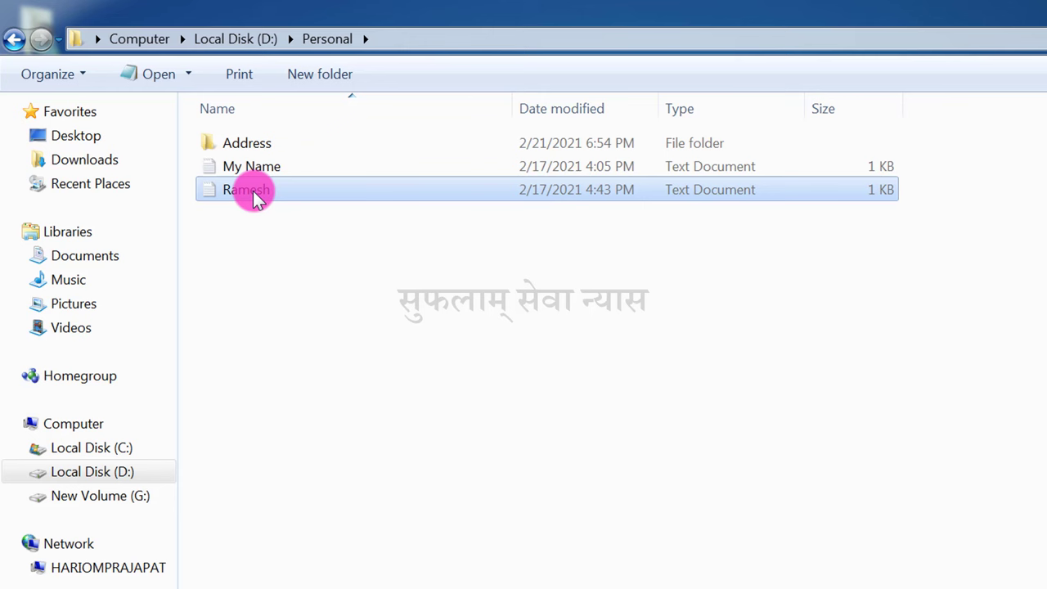
{"action": "left_click_drag", "start_coordinate": [252, 190], "coordinate": [244, 138]}
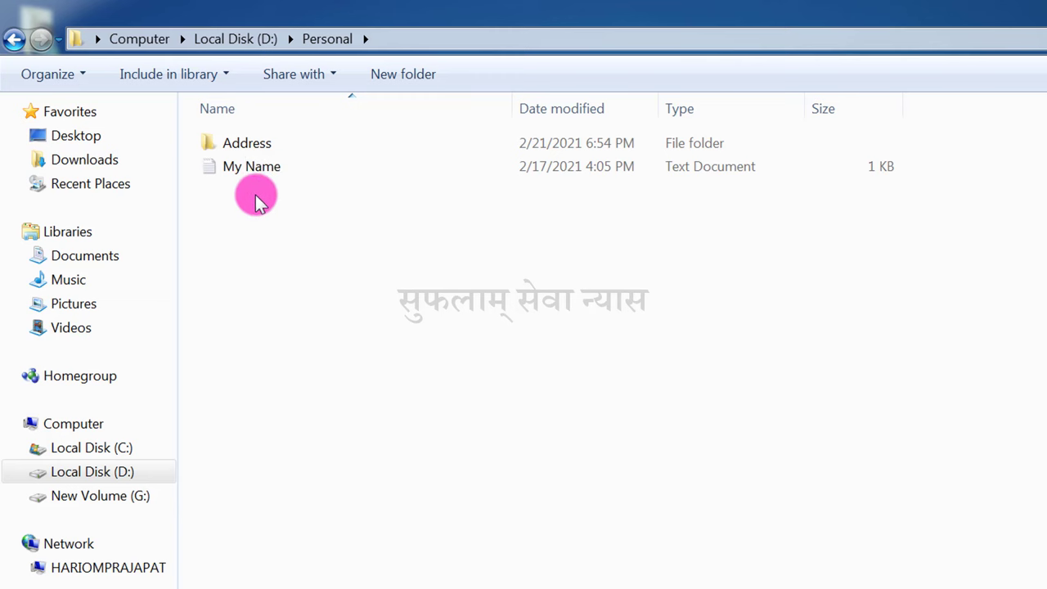
{"action": "double_click", "coordinate": [264, 142]}
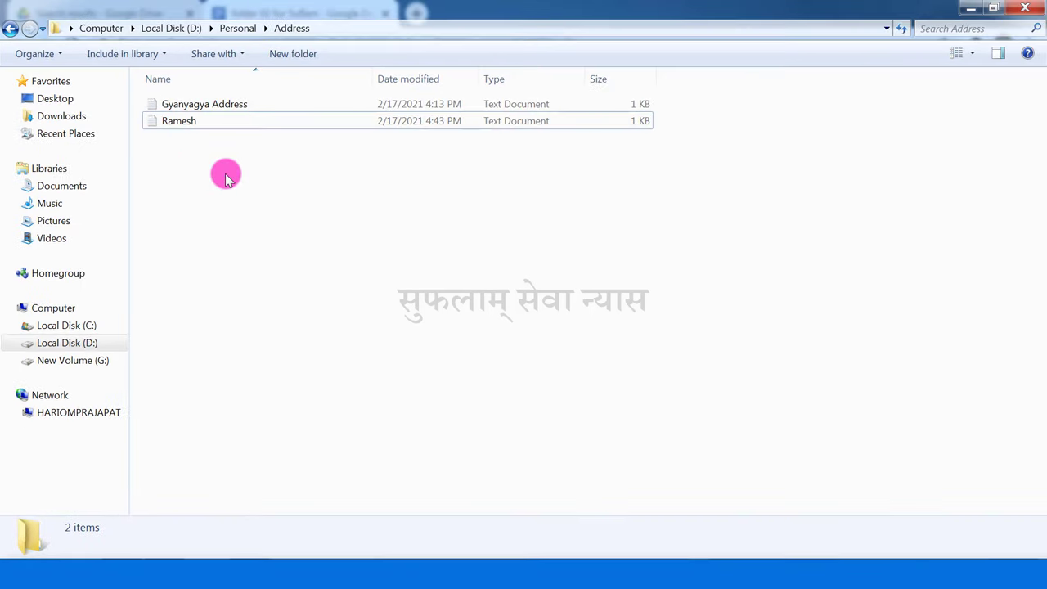
Return to Local Disk (D:) and move the folder named New folder into the Personal folder.
{"action": "left_click", "coordinate": [10, 29]}
{"action": "left_click", "coordinate": [10, 29]}
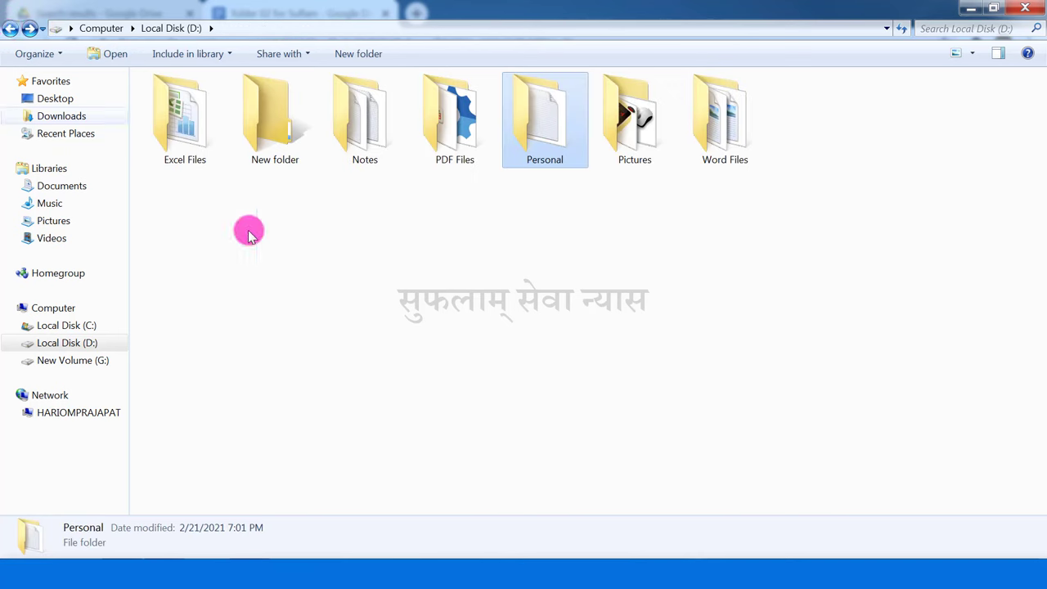
{"action": "left_click", "coordinate": [340, 274]}
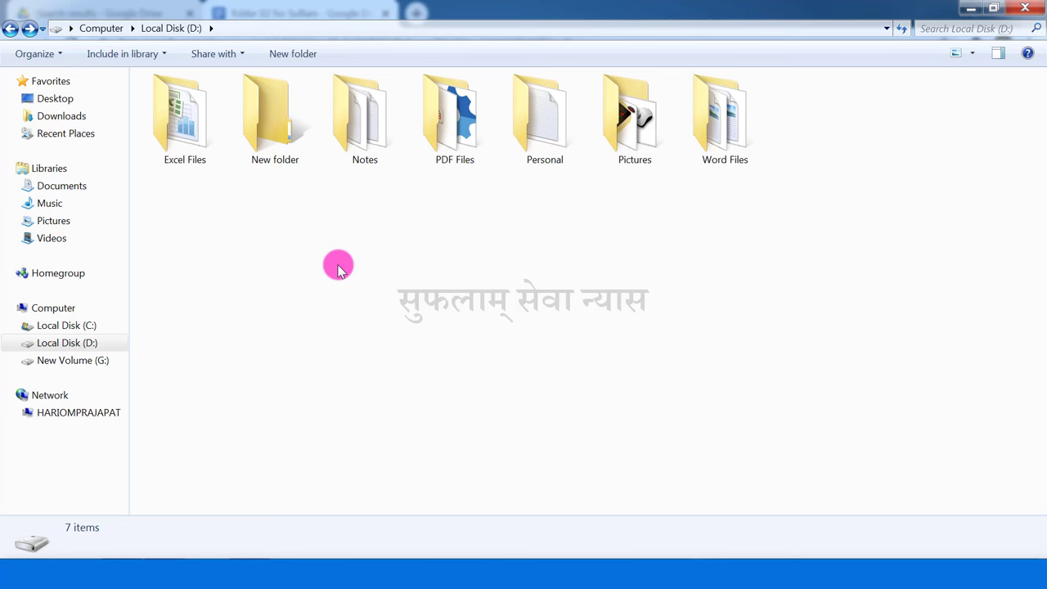
{"action": "left_click", "coordinate": [262, 112]}
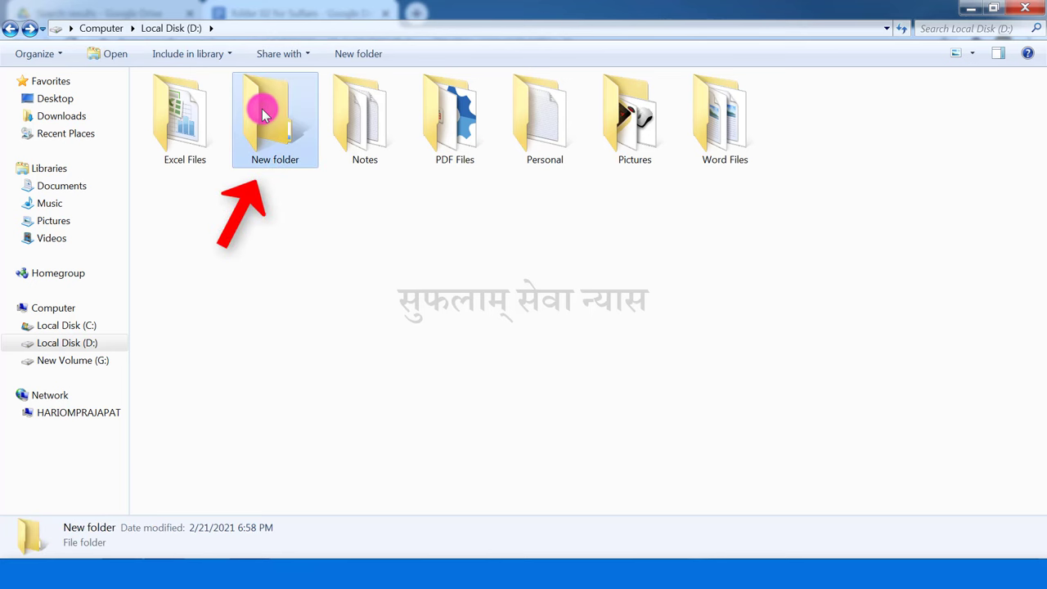
{"action": "left_click_drag", "start_coordinate": [265, 100], "coordinate": [539, 135]}
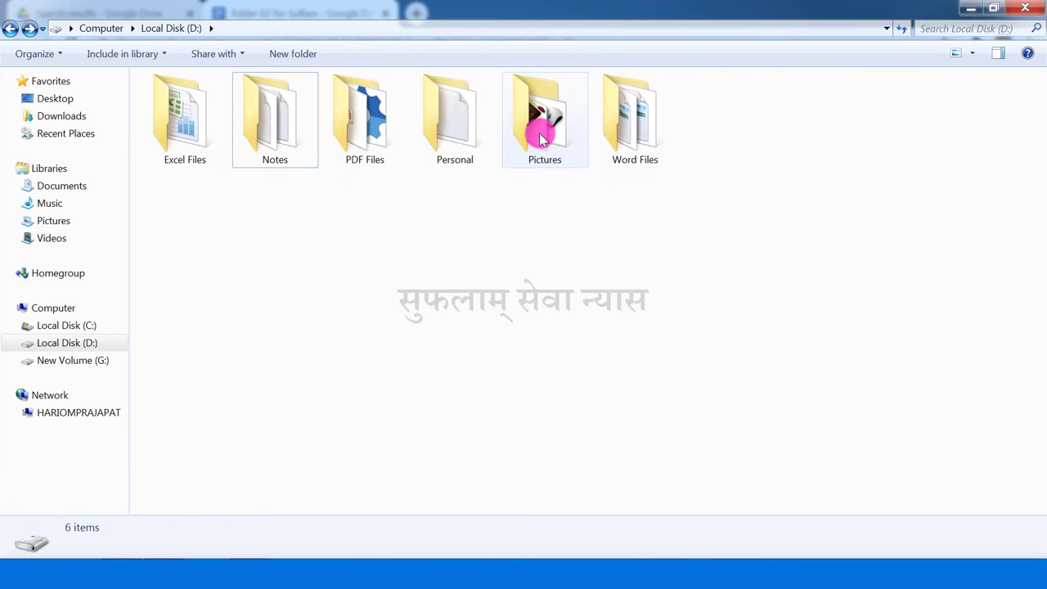
{"action": "left_click", "coordinate": [426, 278]}
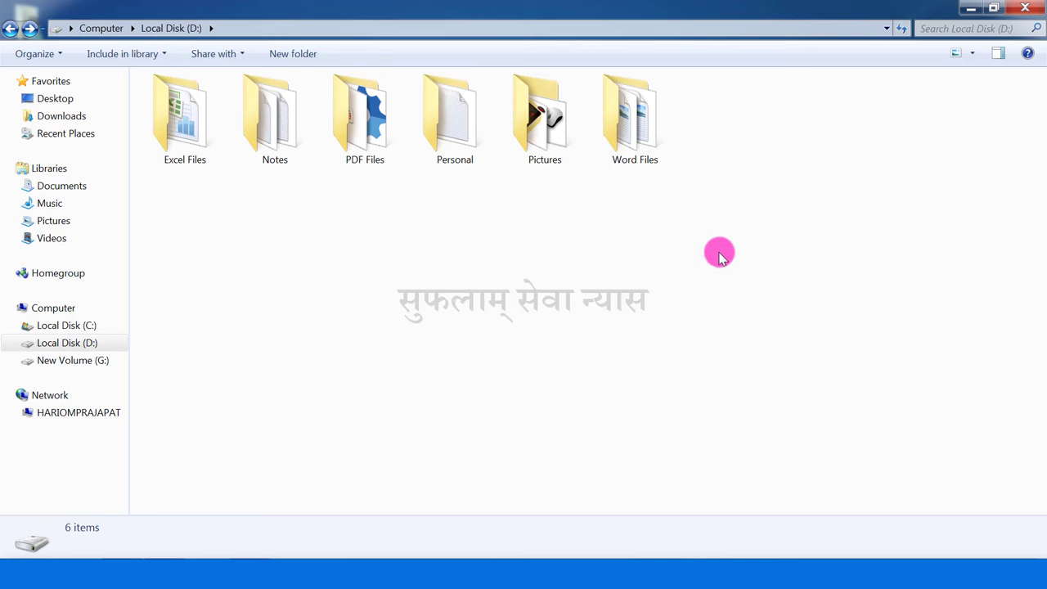
Minimise the Local Disk (D:) window and open the Desktop location in a second folder window.
{"action": "left_click", "coordinate": [970, 10]}
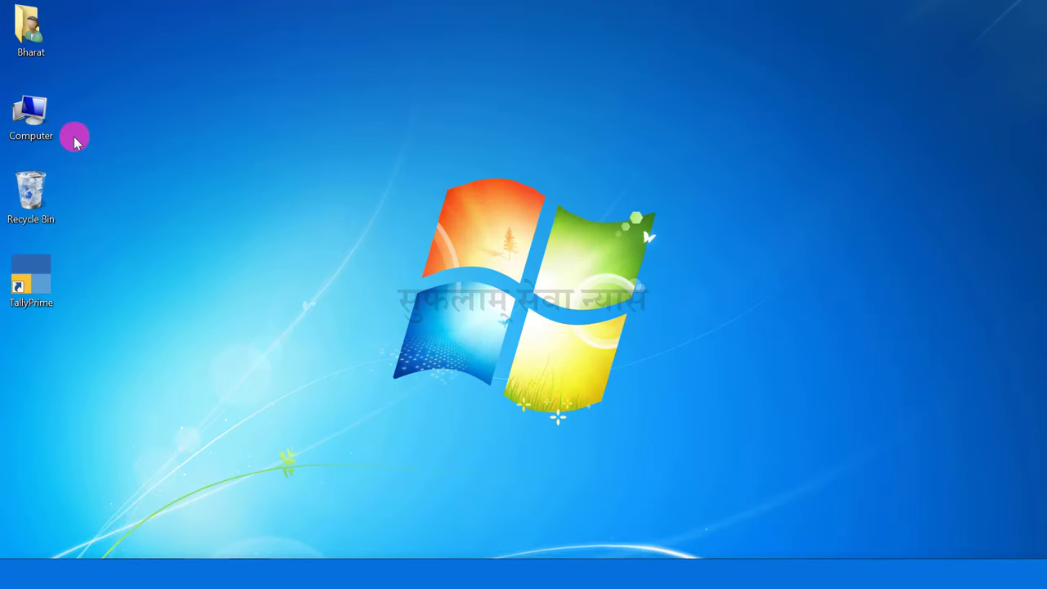
{"action": "double_click", "coordinate": [37, 123]}
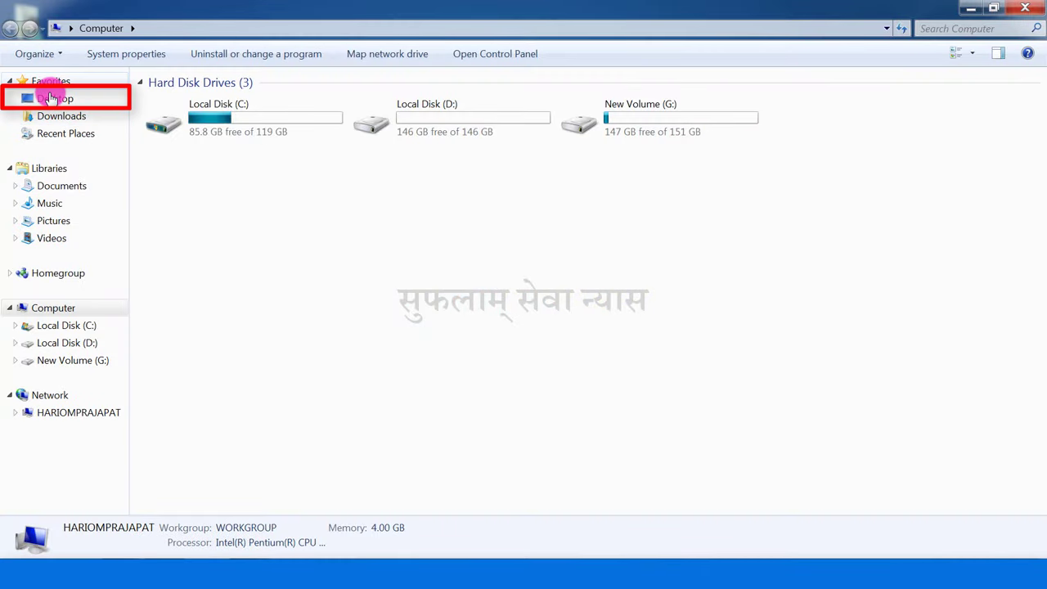
{"action": "left_click", "coordinate": [51, 98]}
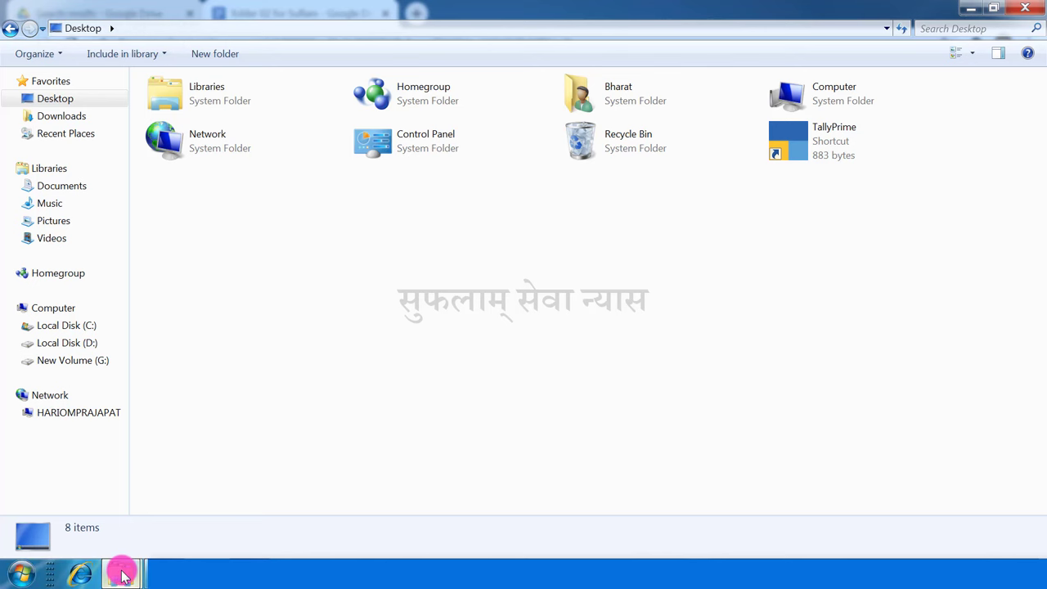
Copy the Personal folder from the Local Disk (D:) window into the Desktop folder window.
{"action": "mouse_move", "coordinate": [120, 571]}
{"action": "left_click", "coordinate": [106, 485]}
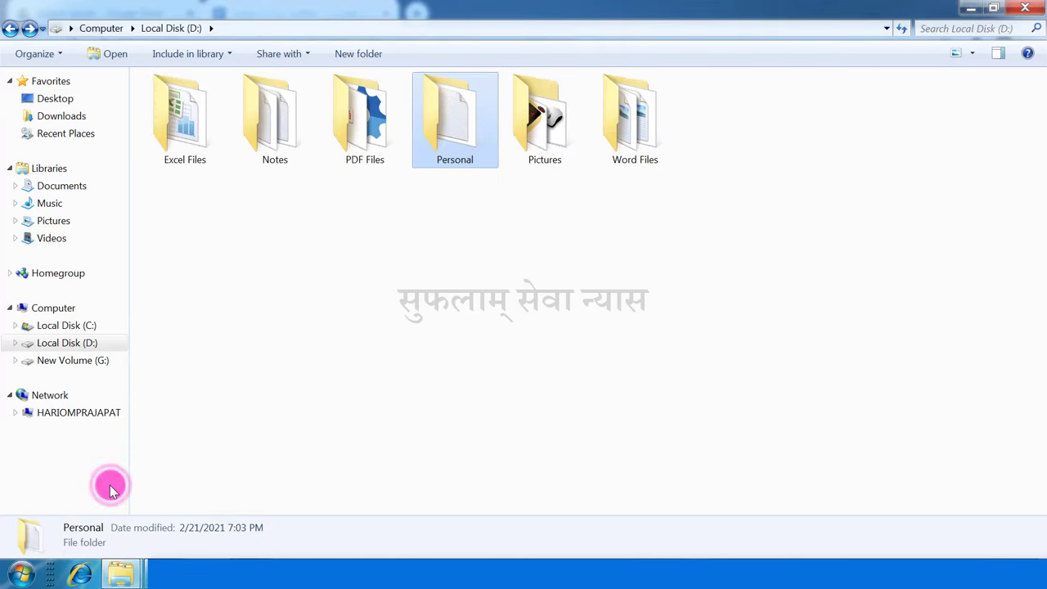
{"action": "left_click", "coordinate": [423, 260]}
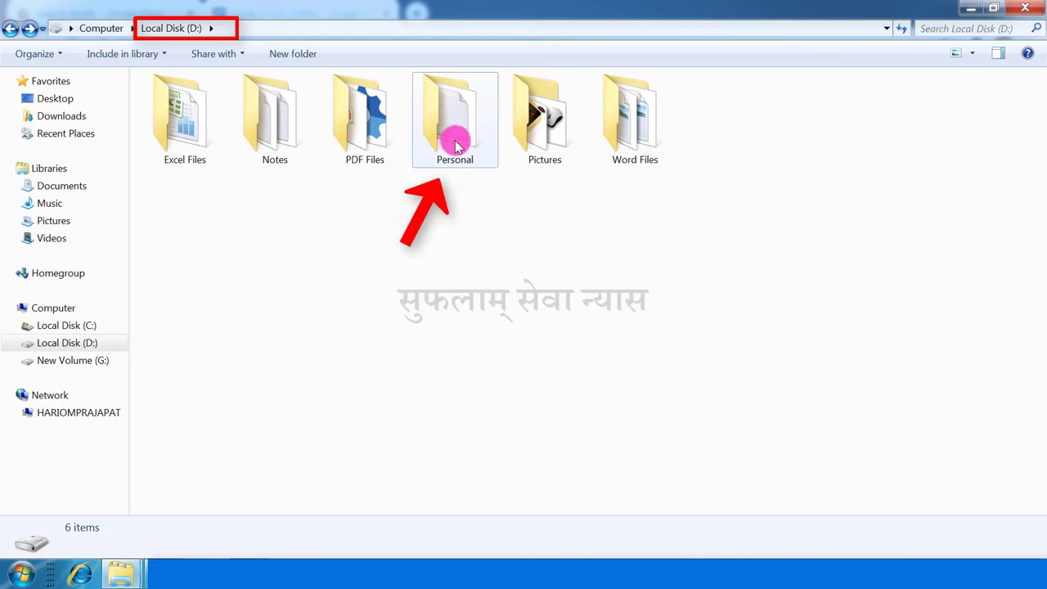
{"action": "mouse_move", "coordinate": [457, 140]}
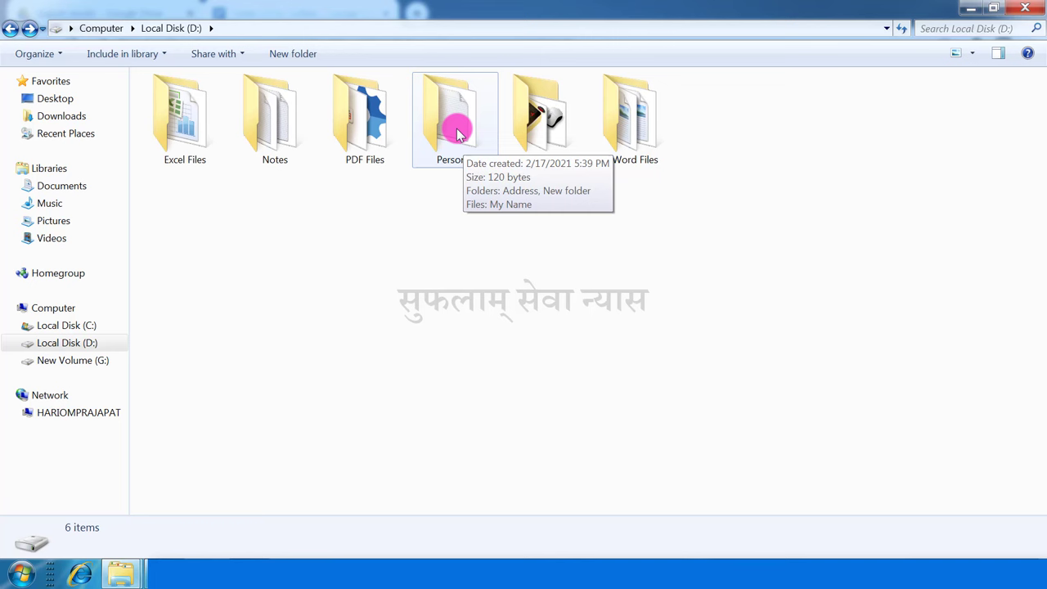
{"action": "left_click", "coordinate": [458, 135]}
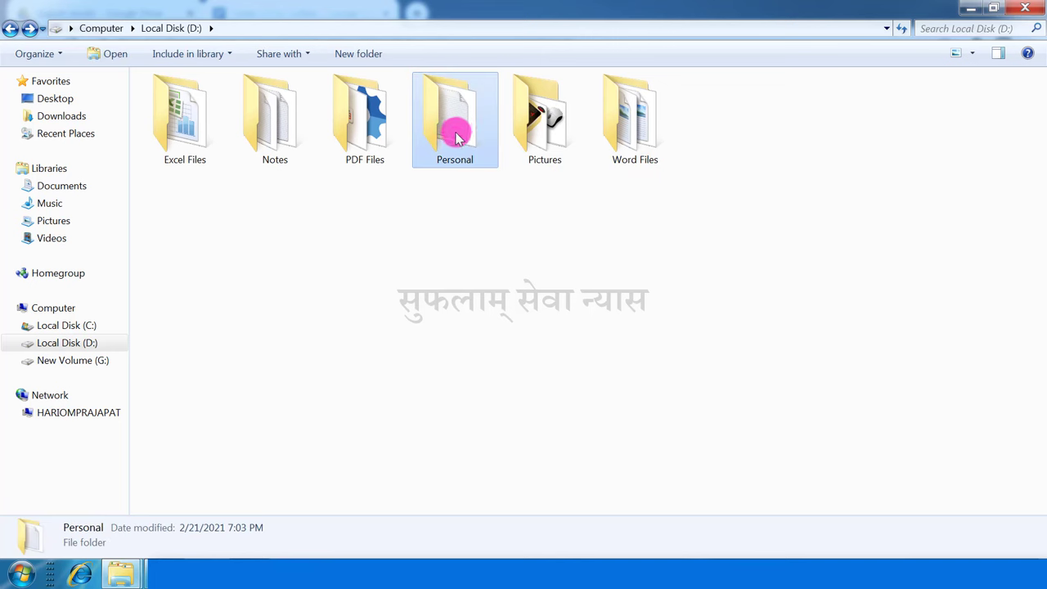
{"action": "mouse_move", "coordinate": [457, 138]}
{"action": "left_mouse_down"}
{"action": "mouse_move", "coordinate": [118, 574]}
{"action": "mouse_move", "coordinate": [133, 555]}
{"action": "mouse_move", "coordinate": [197, 523]}
{"action": "mouse_move", "coordinate": [261, 509]}
{"action": "mouse_move", "coordinate": [297, 475]}
{"action": "mouse_move", "coordinate": [444, 402]}
{"action": "mouse_move", "coordinate": [504, 354]}
{"action": "left_mouse_up"}
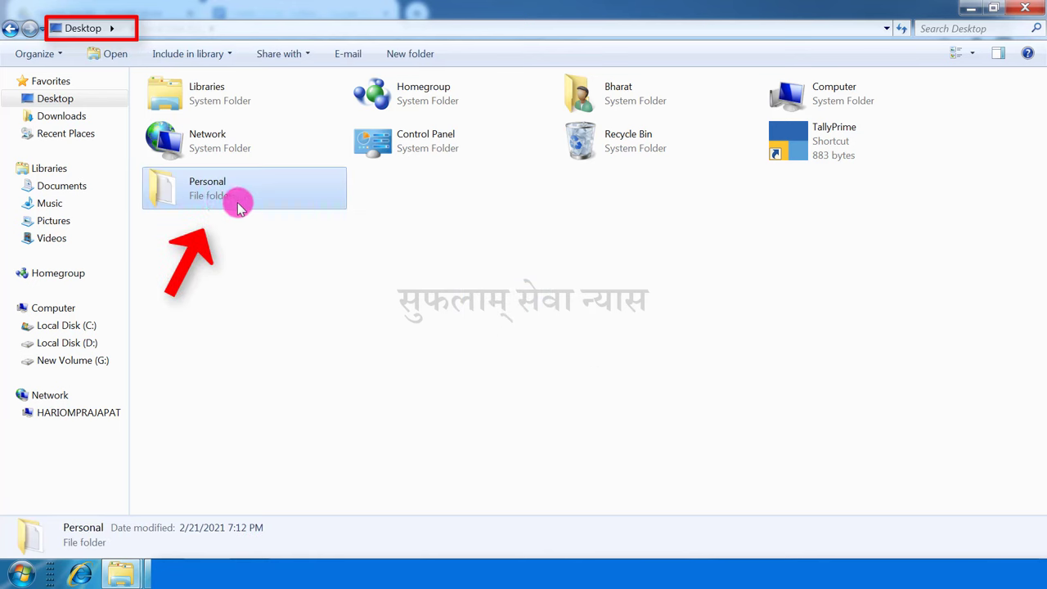
{"action": "mouse_move", "coordinate": [239, 207]}
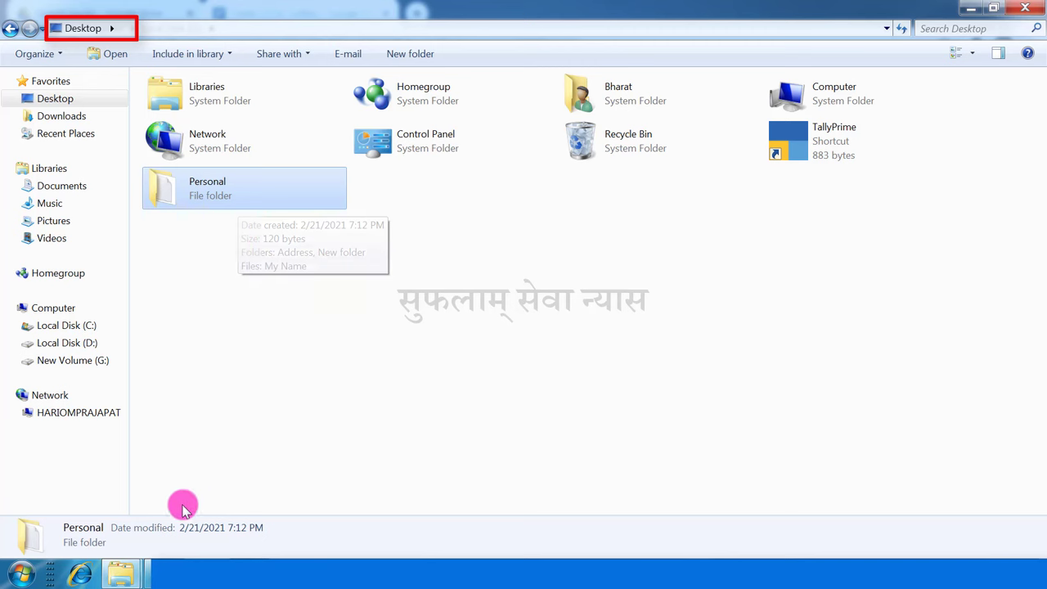
Switch to the Local Disk (D:) window to check that the original Personal folder is there, and close the window.
{"action": "mouse_move", "coordinate": [119, 574]}
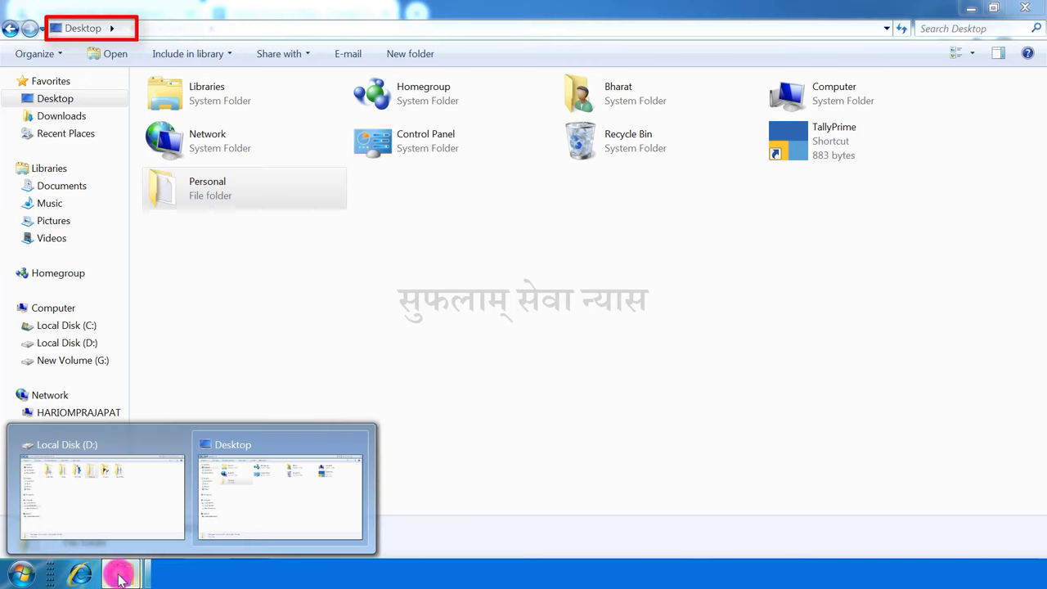
{"action": "left_click", "coordinate": [91, 493]}
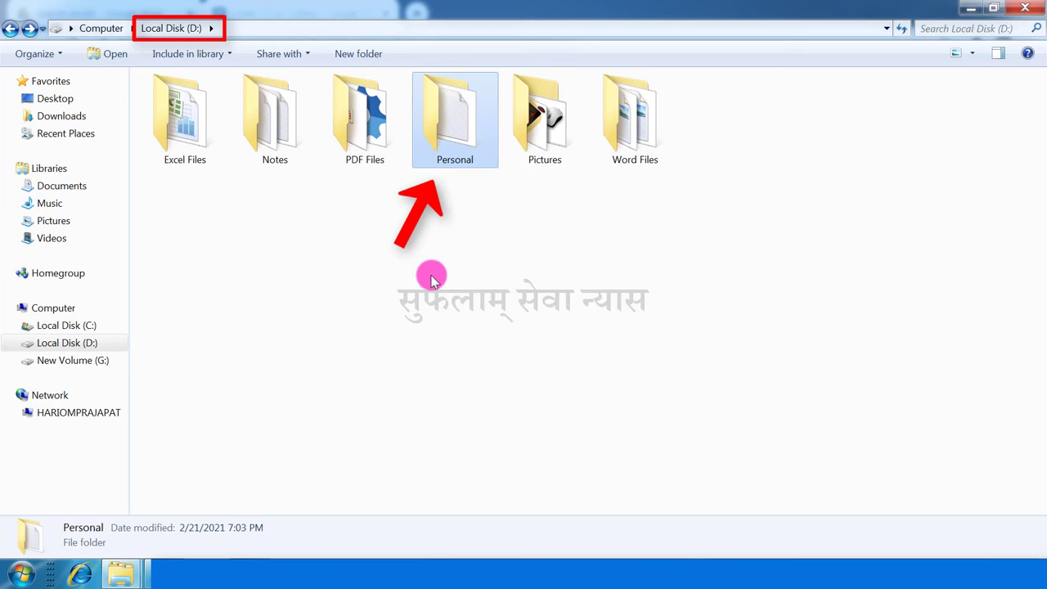
{"action": "left_click", "coordinate": [1025, 8]}
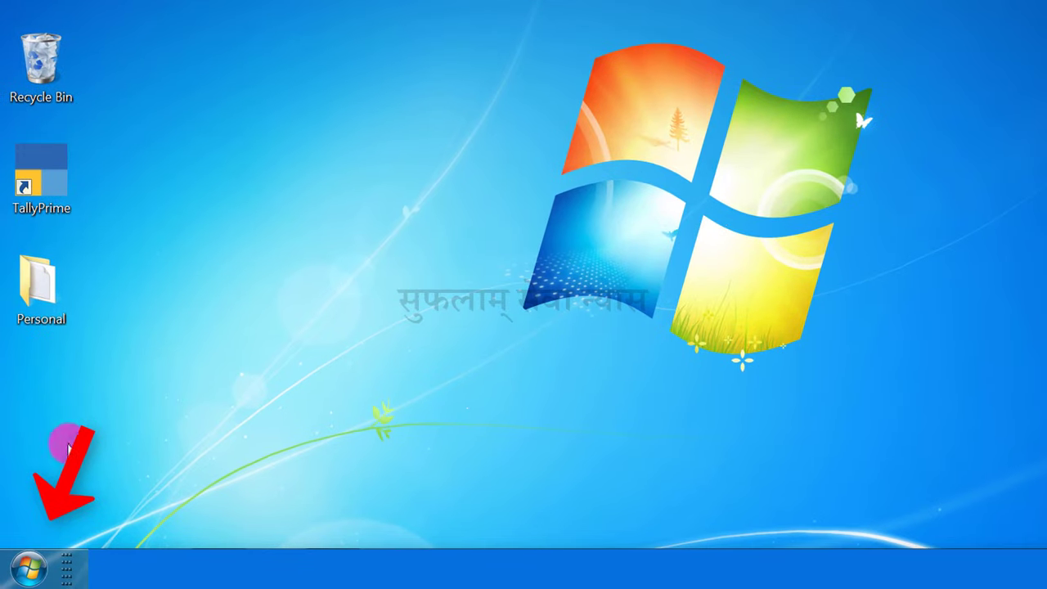
Search the computer's programs and files for "gyanyagya" from the Start menu.
{"action": "left_click", "coordinate": [29, 565]}
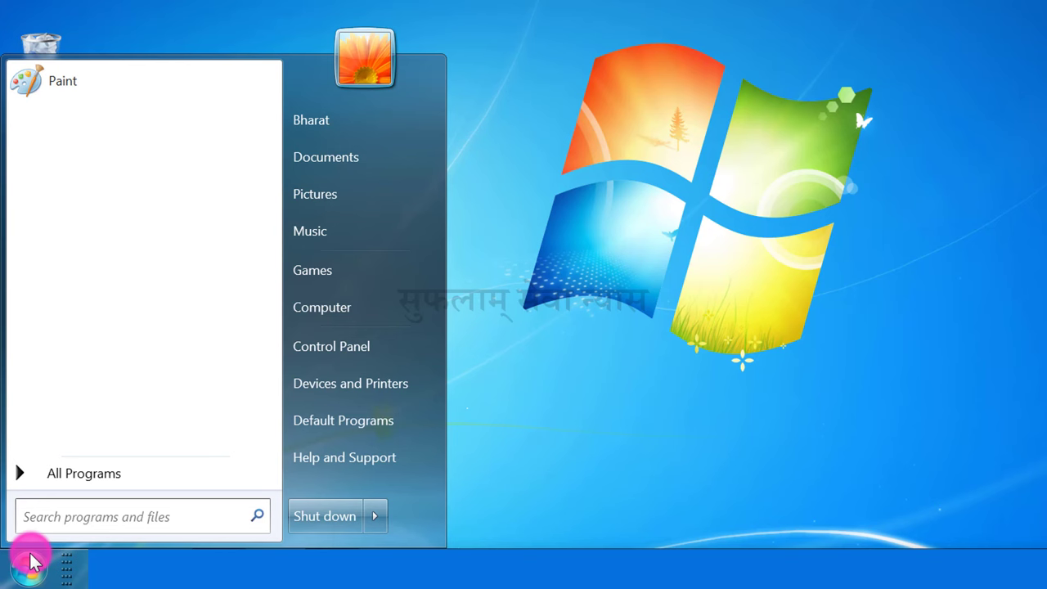
{"action": "left_click", "coordinate": [64, 515]}
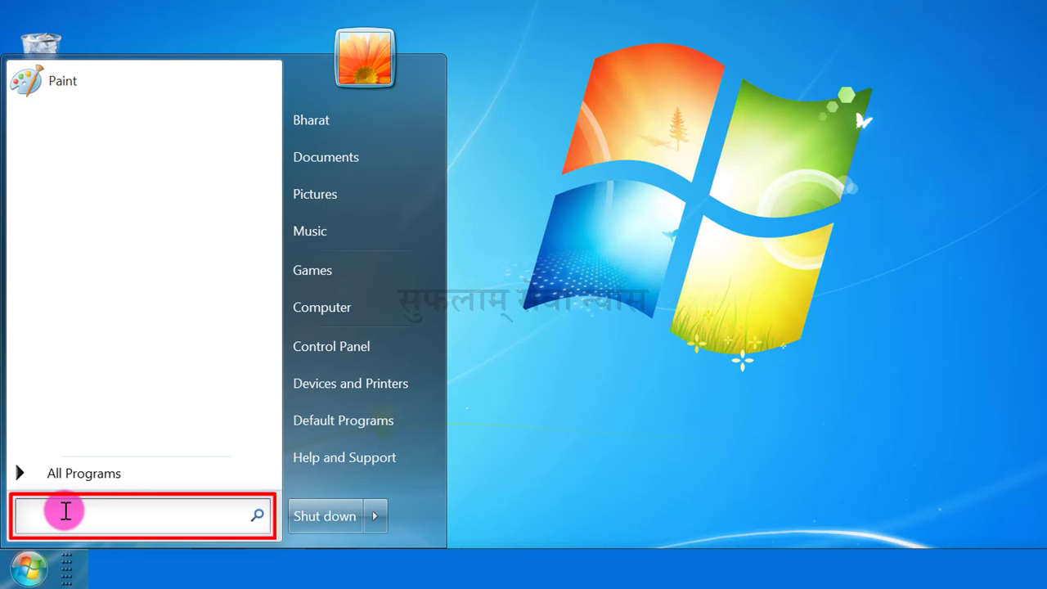
{"action": "type", "text": "gyanyagya"}
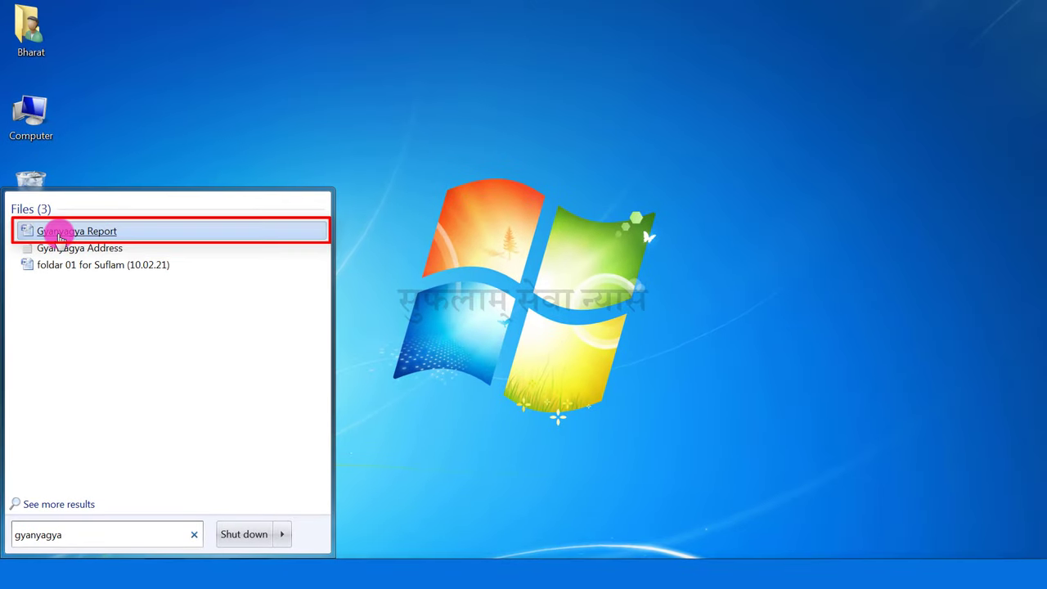
Open the Gyanyagya Report document from the search results in Word to view it, and close it.
{"action": "left_click", "coordinate": [90, 232]}
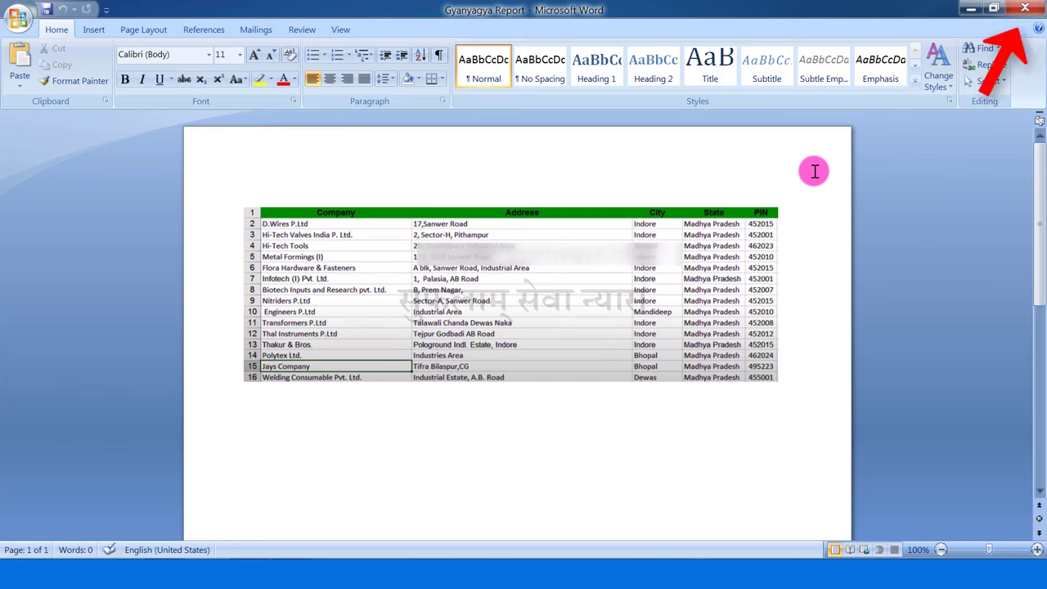
{"action": "left_click", "coordinate": [1025, 8]}
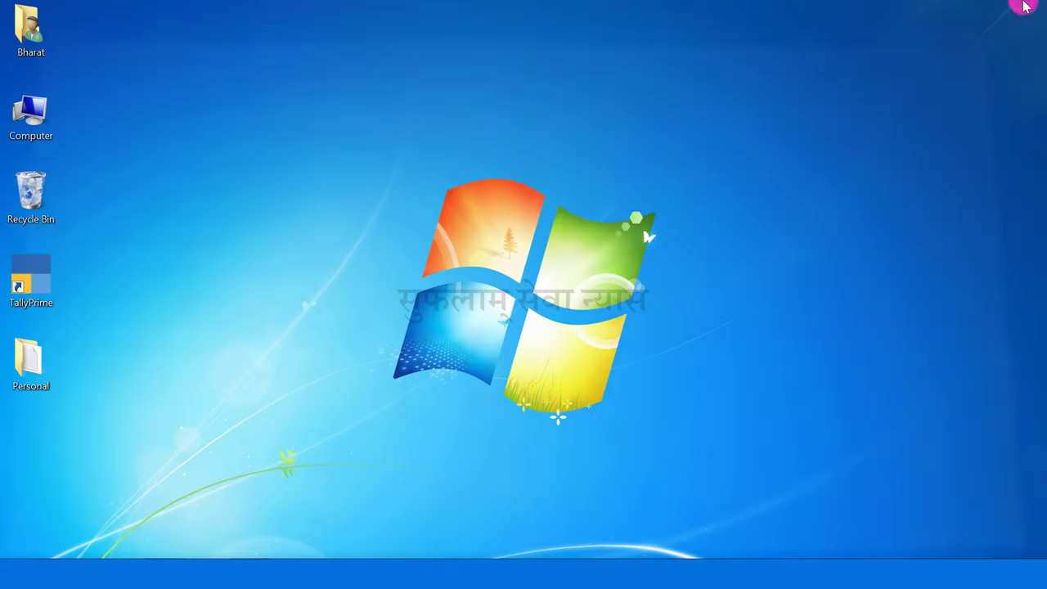
{"action": "left_click", "coordinate": [690, 181]}
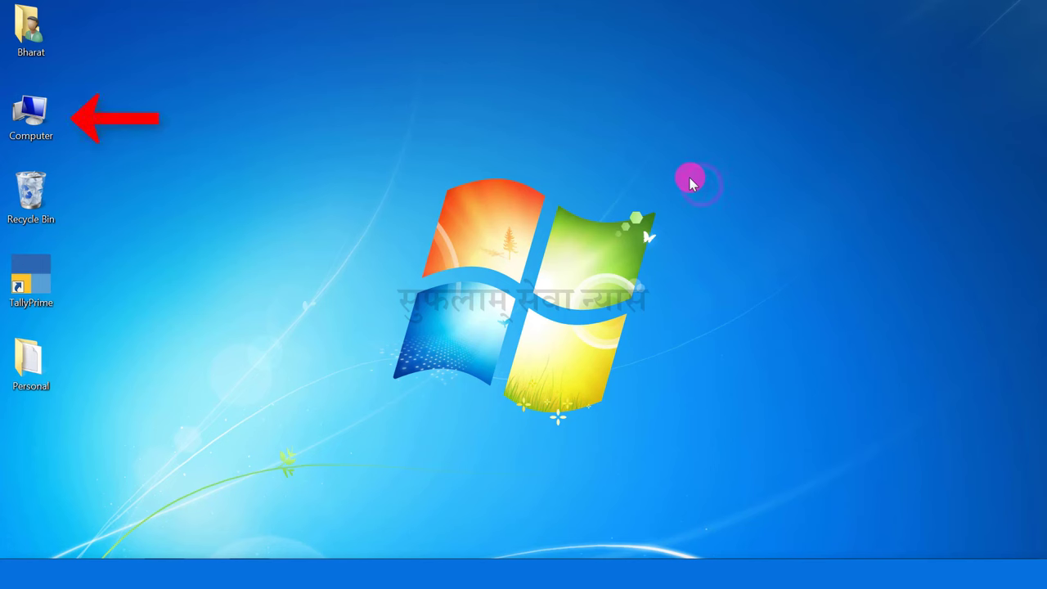
Open Computer from the desktop and search all drives for "add".
{"action": "double_click", "coordinate": [47, 114]}
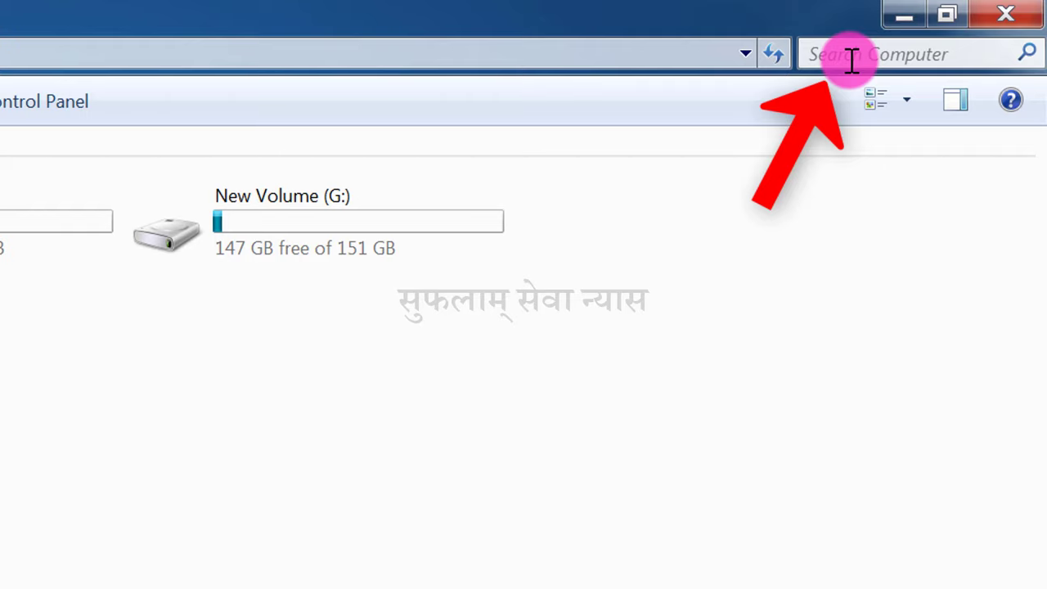
{"action": "left_click", "coordinate": [851, 60]}
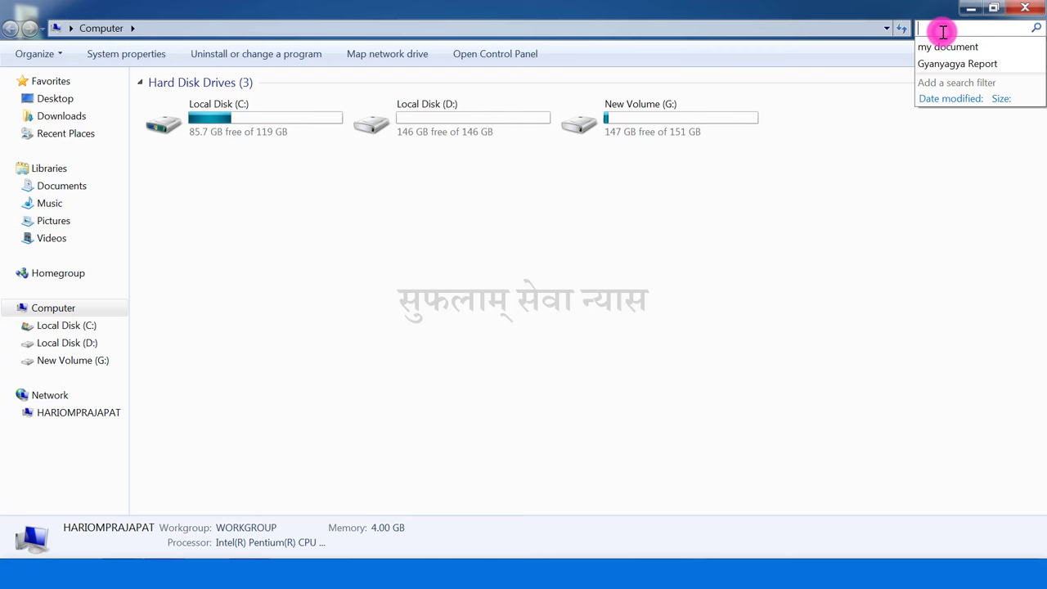
{"action": "type", "text": "add"}
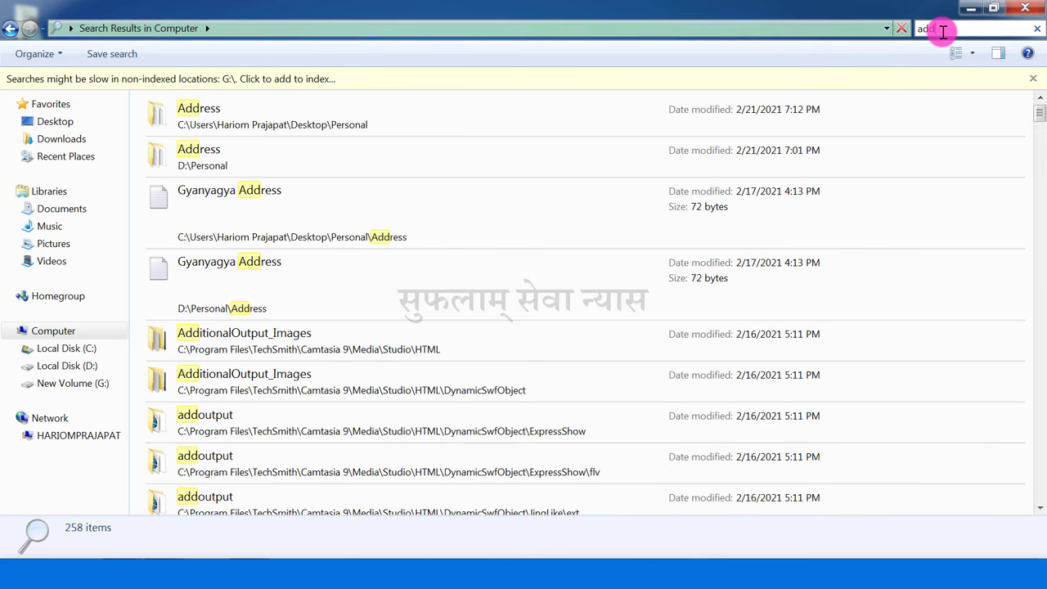
Open the Address folder found in the desktop's Personal folder to view its files, and close the window.
{"action": "left_click", "coordinate": [311, 125]}
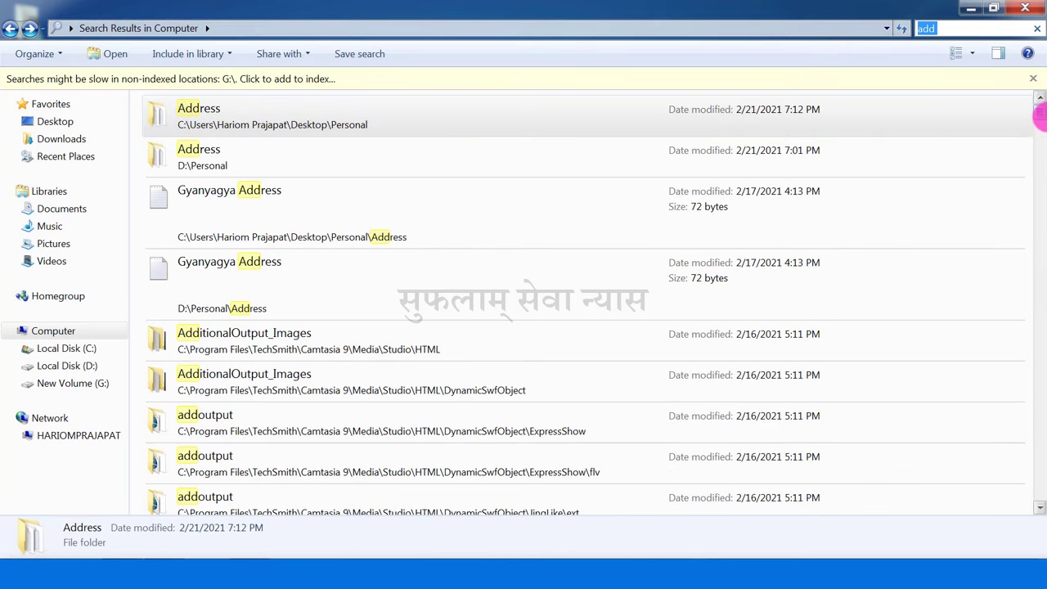
{"action": "mouse_move", "coordinate": [1037, 110]}
{"action": "left_mouse_down"}
{"action": "mouse_move", "coordinate": [1030, 145]}
{"action": "mouse_move", "coordinate": [1039, 98]}
{"action": "left_mouse_up"}
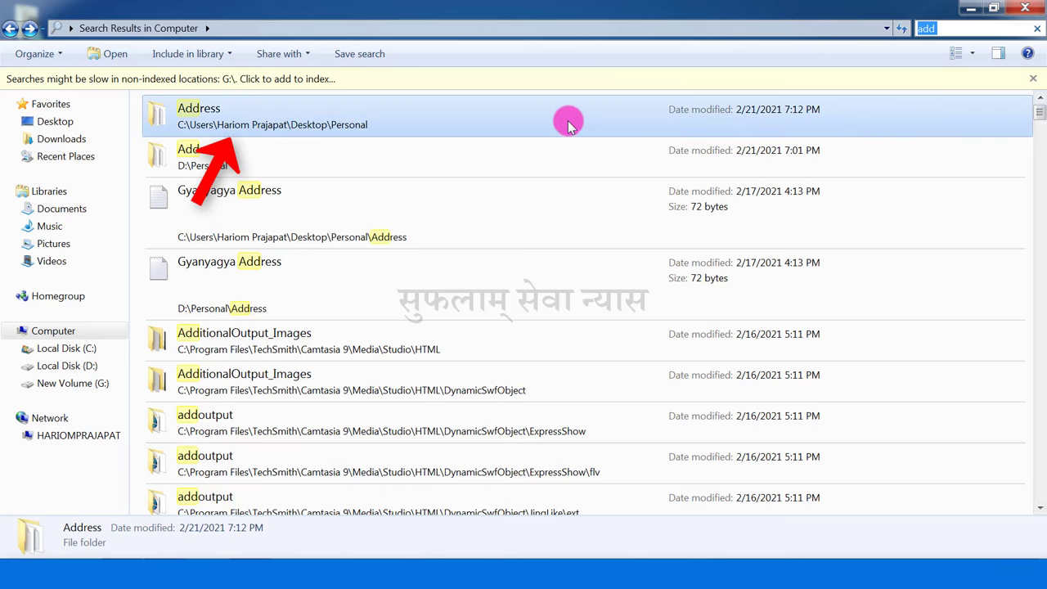
{"action": "double_click", "coordinate": [458, 112]}
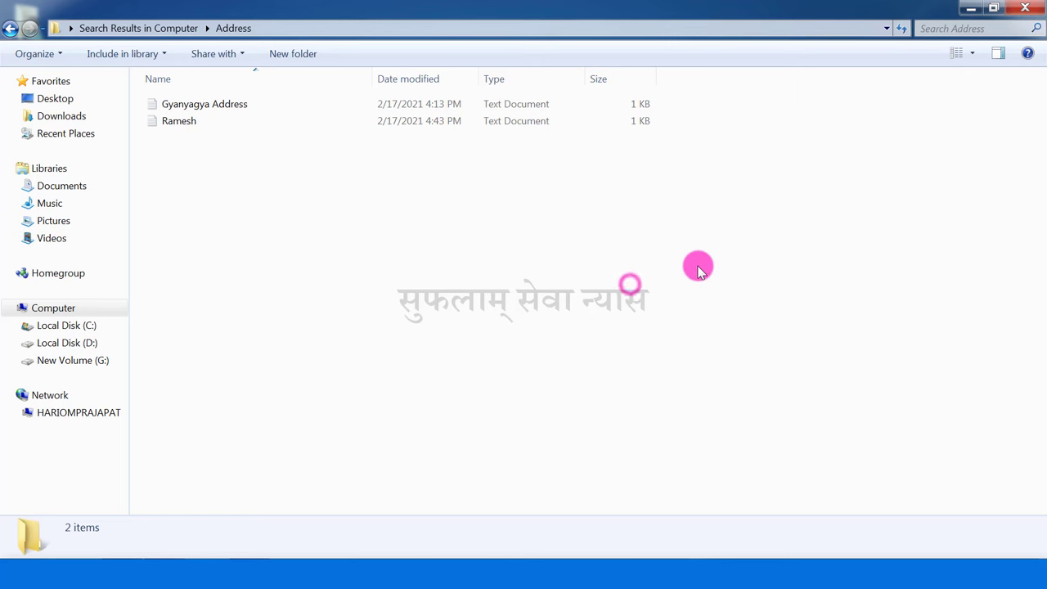
{"action": "left_click", "coordinate": [1030, 11]}
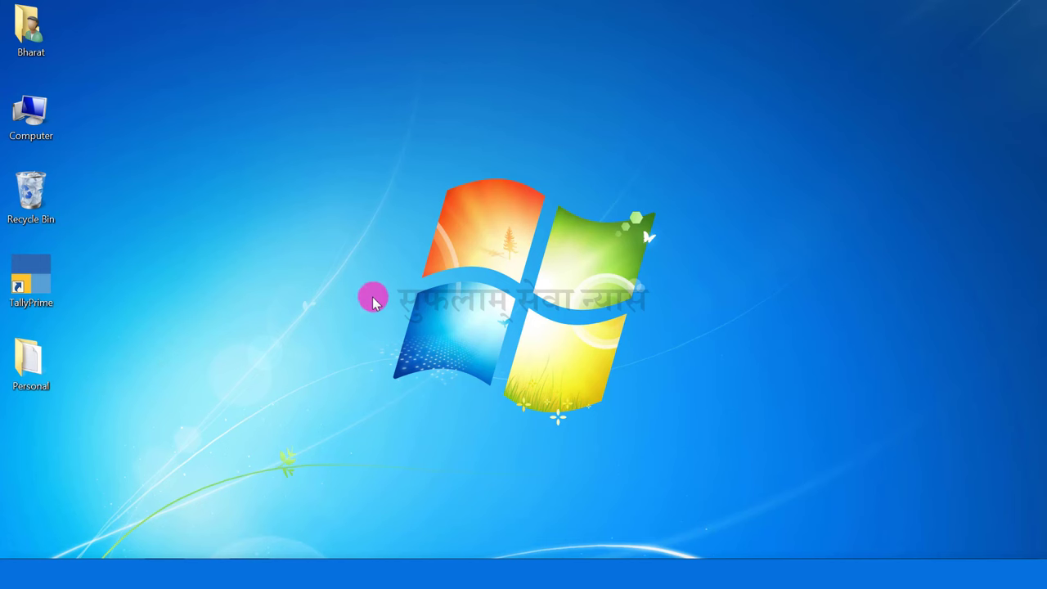
{"action": "right_click", "coordinate": [21, 358]}
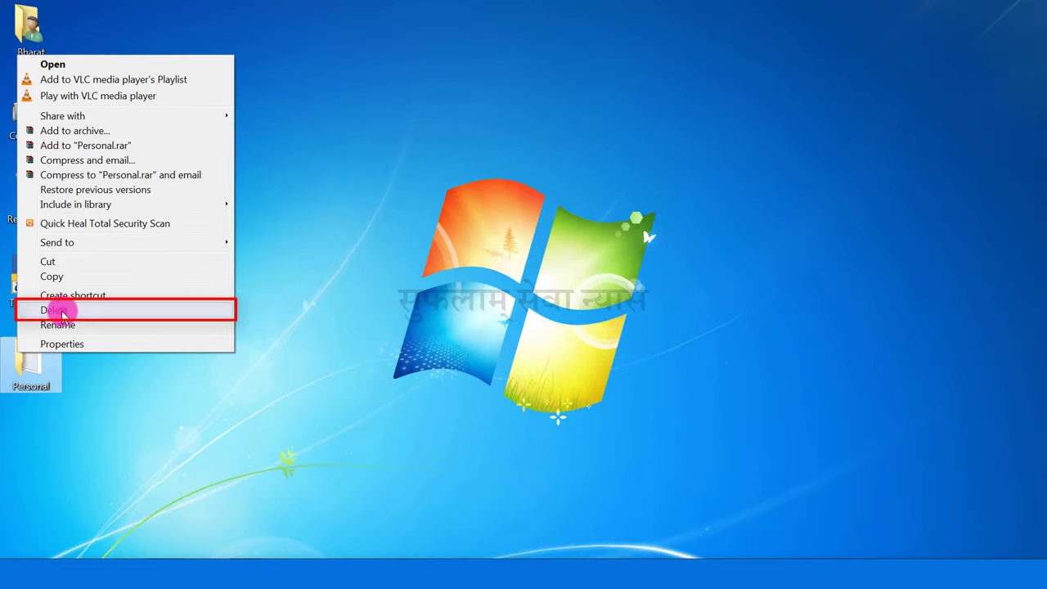
{"action": "left_click", "coordinate": [89, 396]}
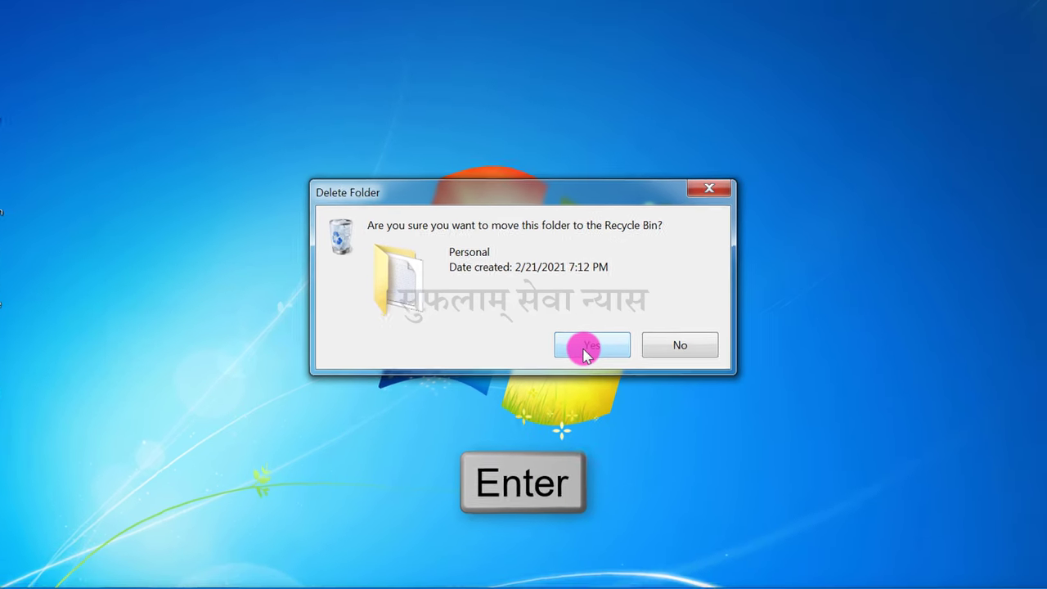
{"action": "left_click", "coordinate": [663, 343]}
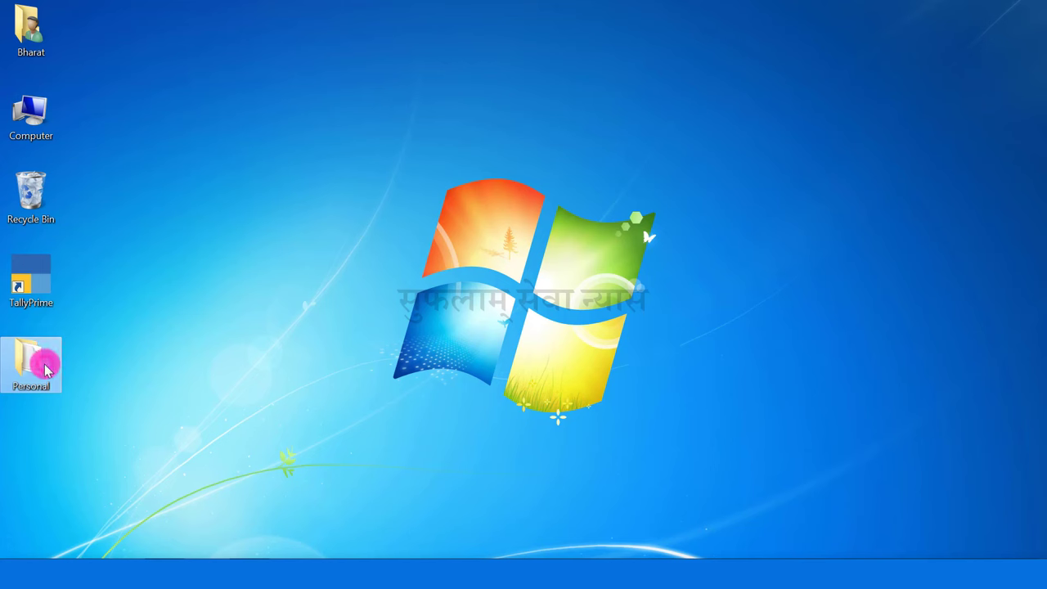
Delete the Personal folder from the desktop to the Recycle Bin.
{"action": "mouse_move", "coordinate": [51, 369]}
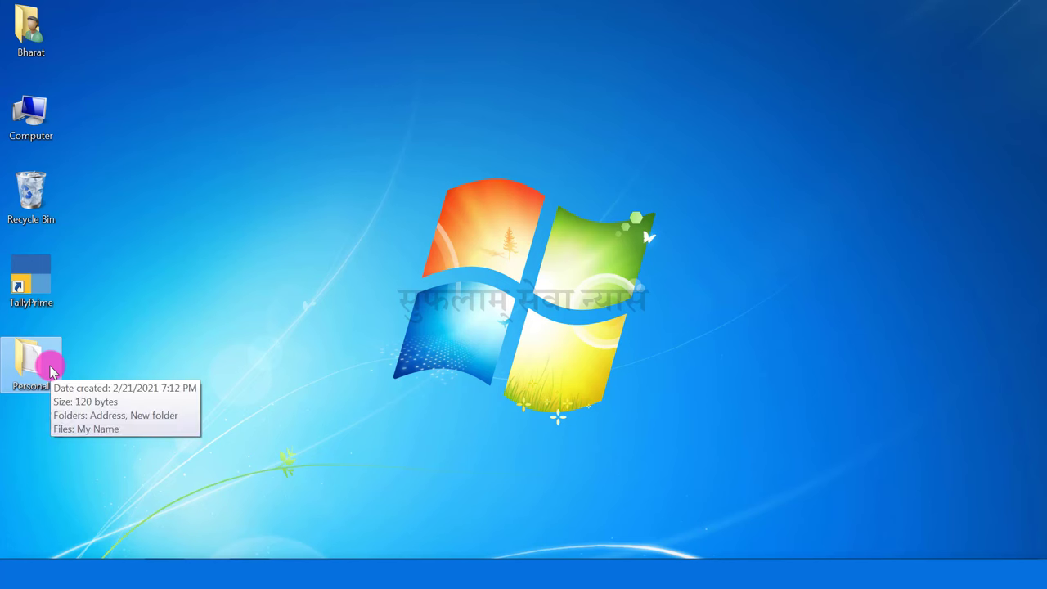
{"action": "key", "text": "Delete"}
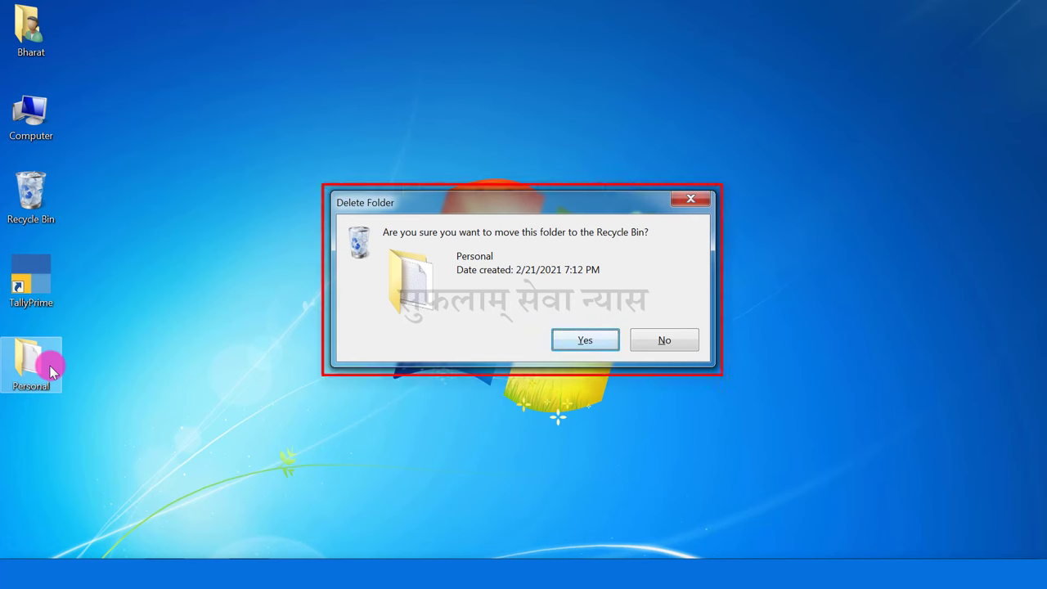
{"action": "key", "text": "Return"}
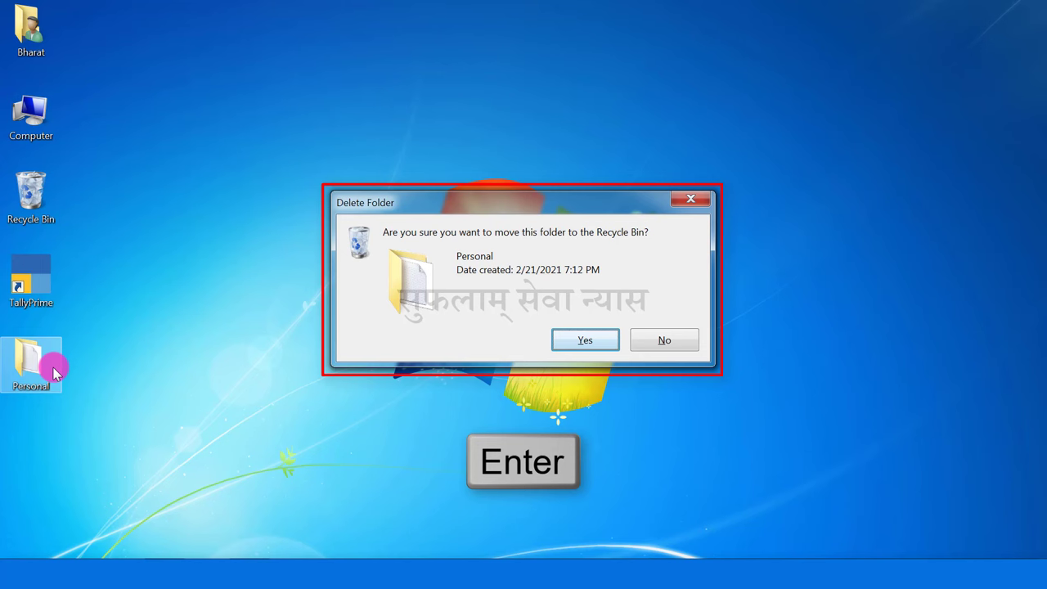
{"action": "left_click", "coordinate": [582, 348]}
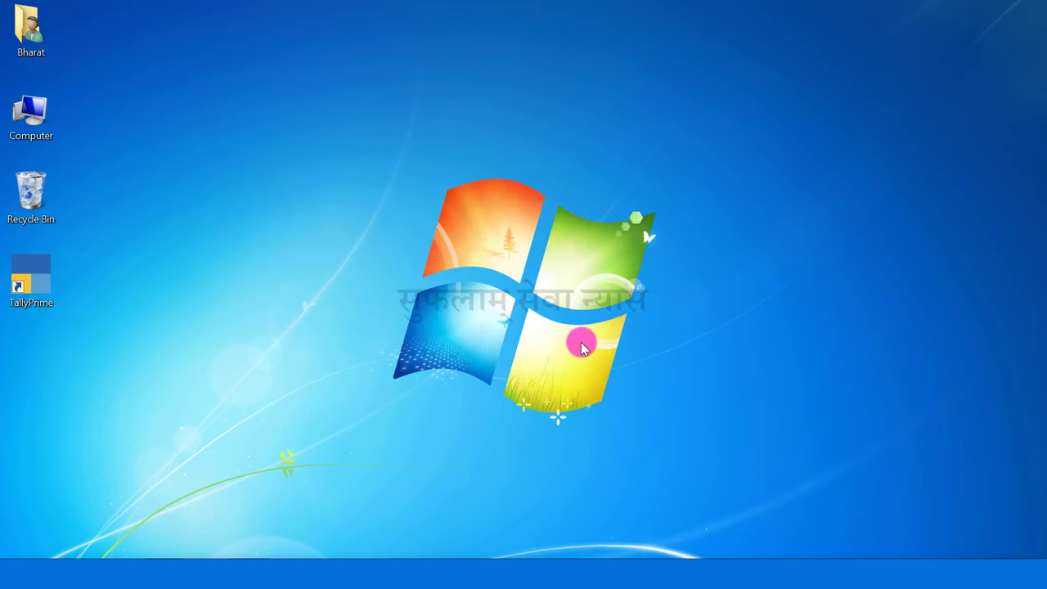